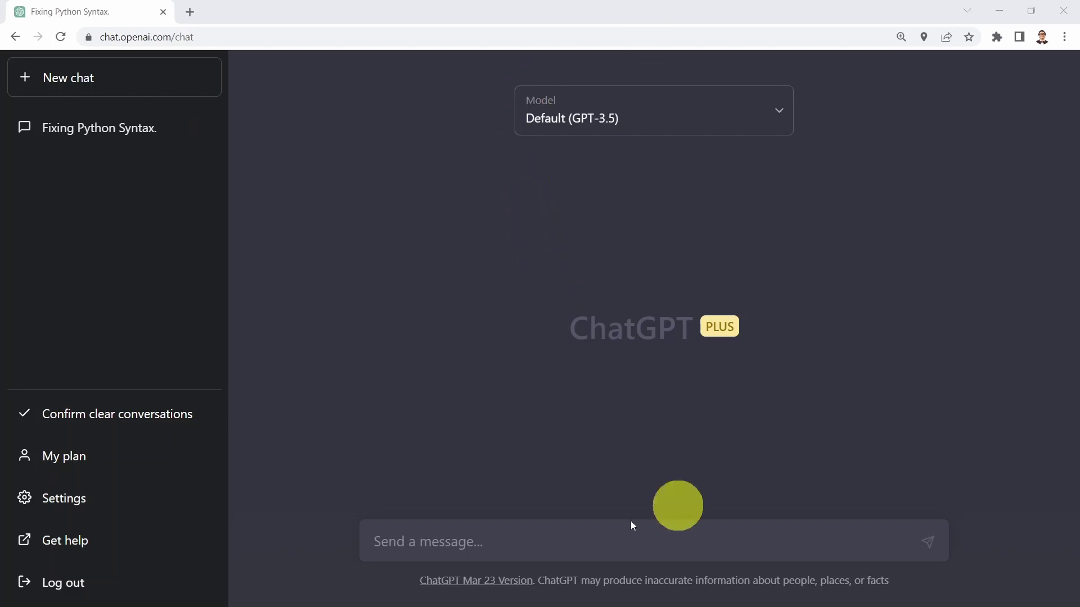
- Send the question asking for Python code optimization tips, with the leading '1. ' removed
left_click(424, 540)
type("1. Give me tips on how to optimize Python code?")
left_click(386, 541)
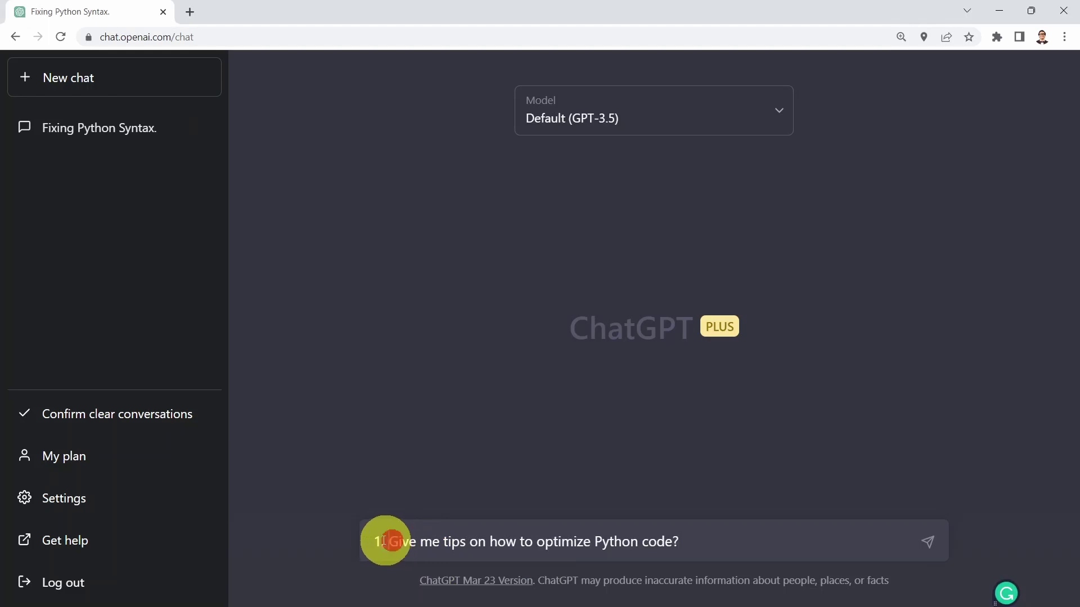
key("BackSpace")
key("BackSpace")
key("BackSpace")
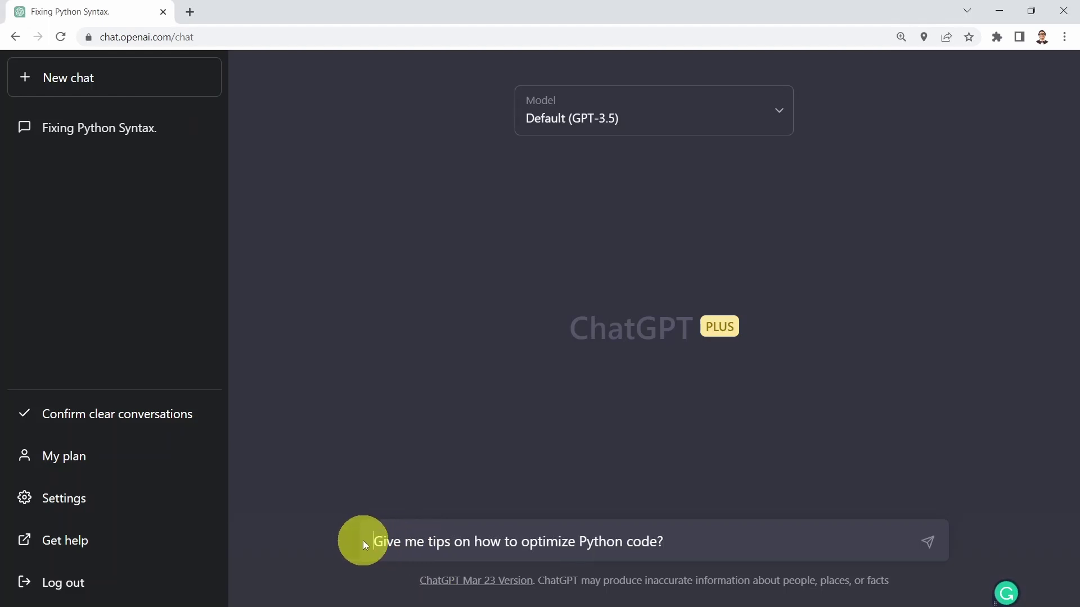
key("Return")
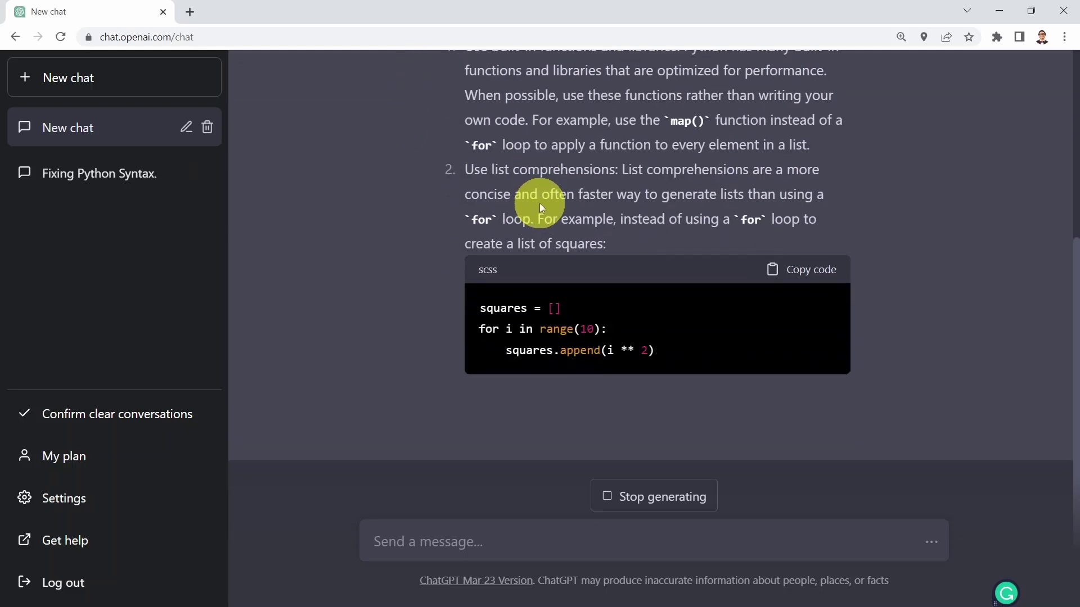
- Read through the ten-tip reply down to the final caching tip
scroll(619, 281, "up", 4)
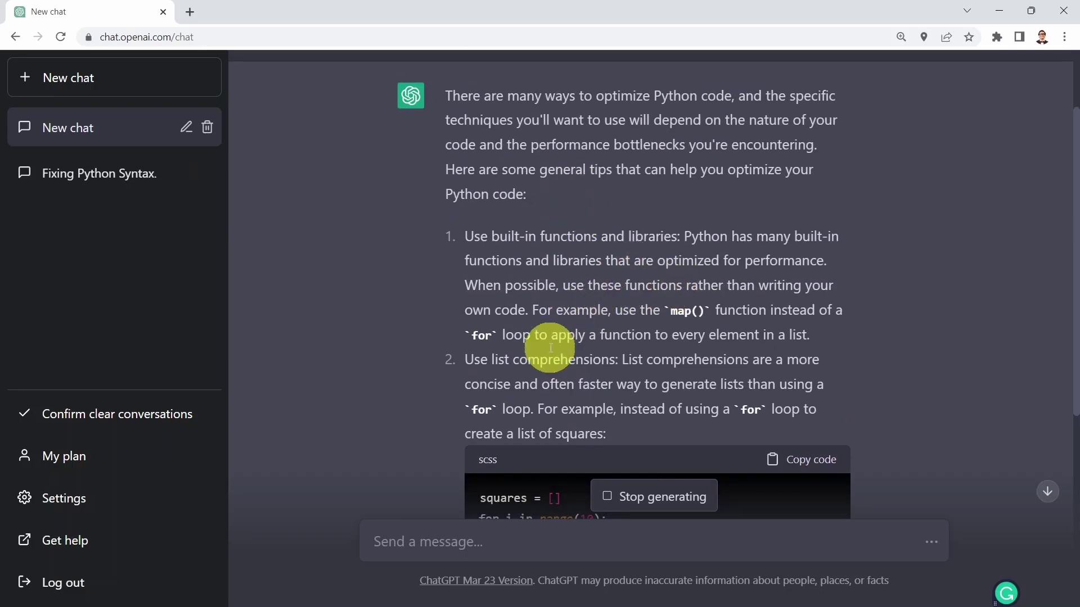
scroll(540, 365, "down", 1)
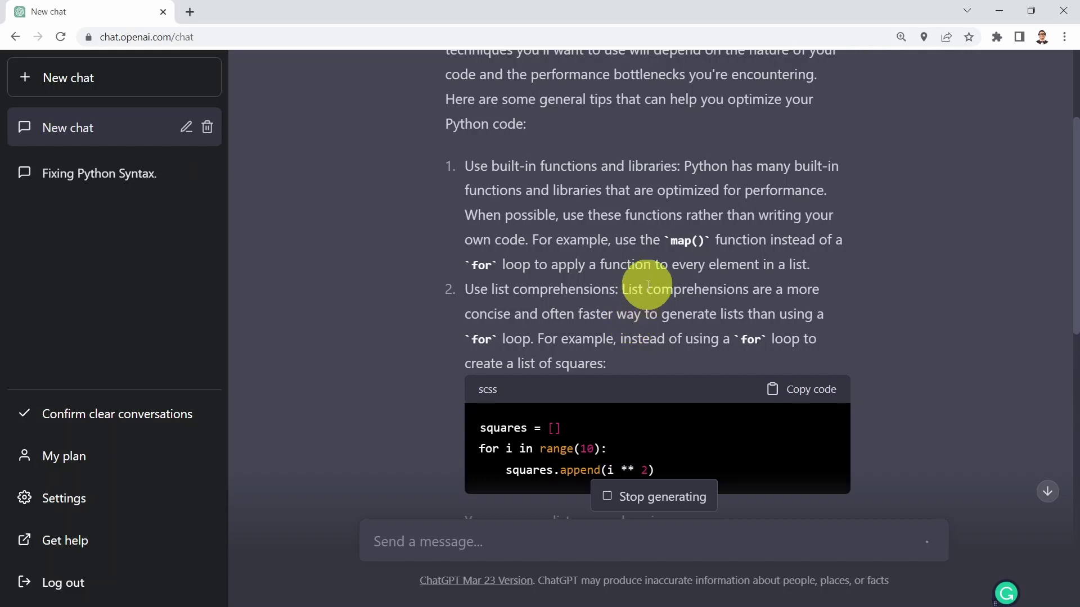
scroll(634, 285, "down", 4)
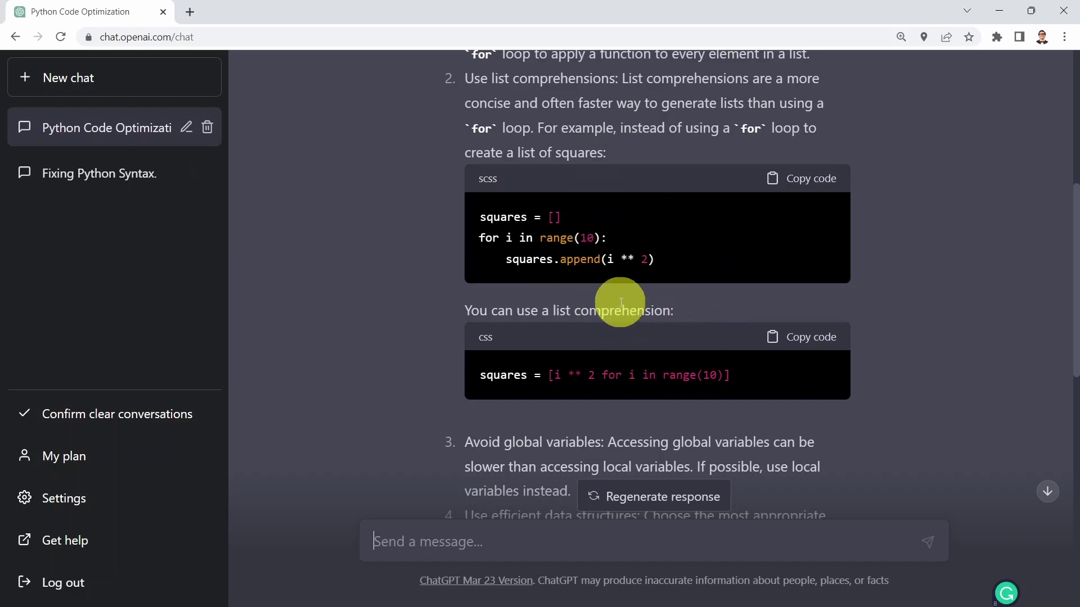
scroll(621, 300, "down", 1)
scroll(621, 300, "down", 2)
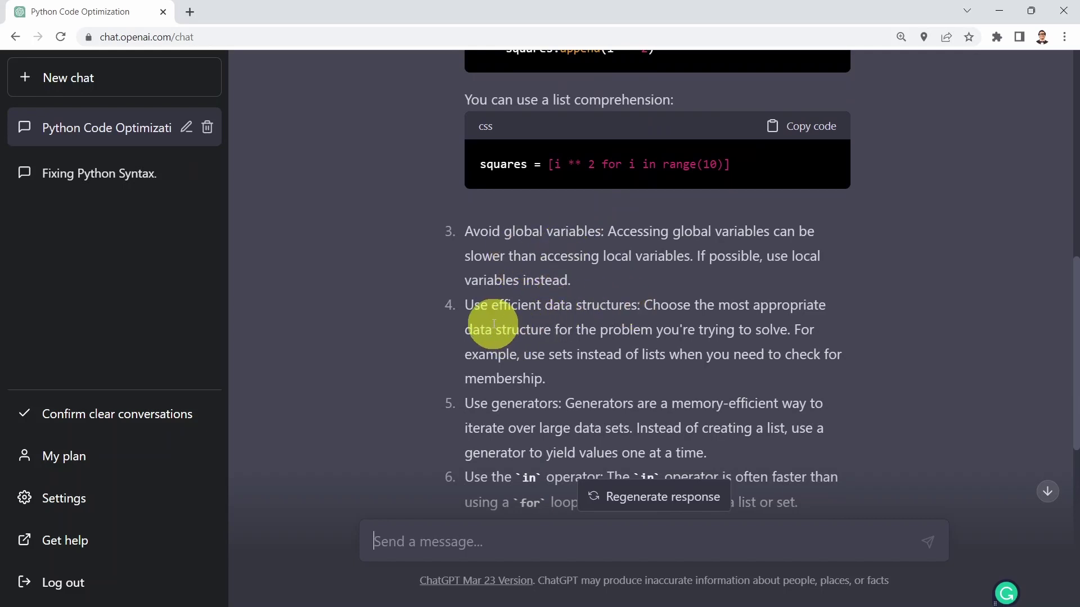
scroll(615, 315, "down", 2)
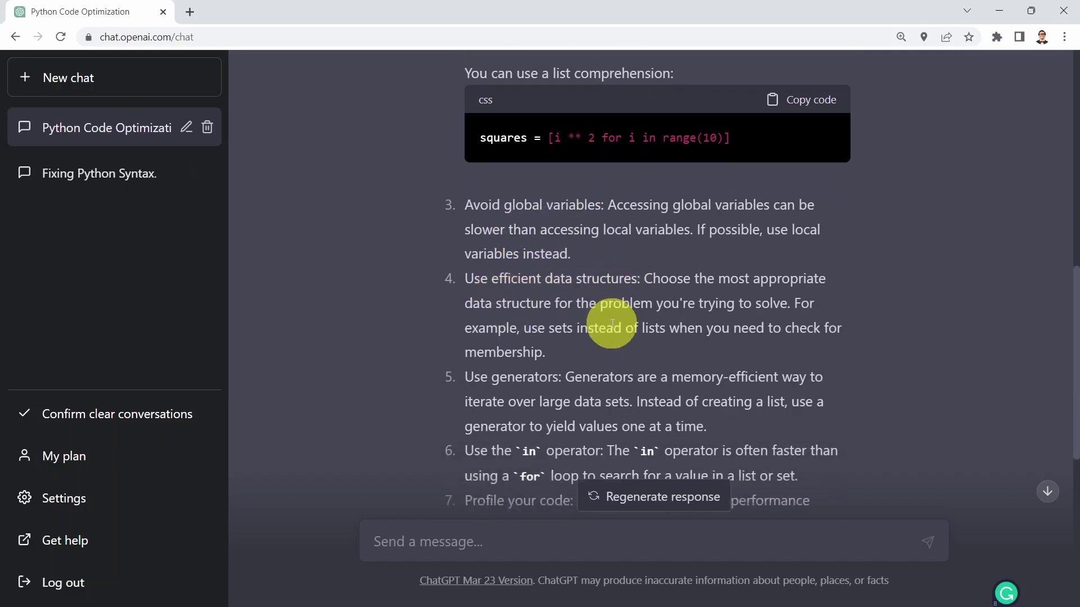
scroll(573, 254, "down", 2)
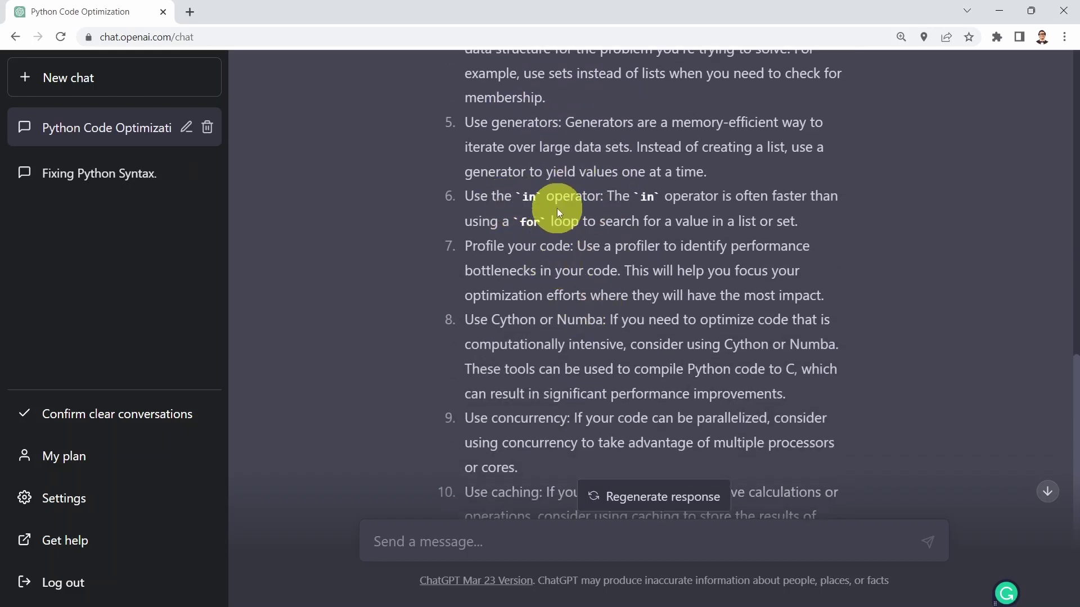
scroll(556, 209, "down", 3)
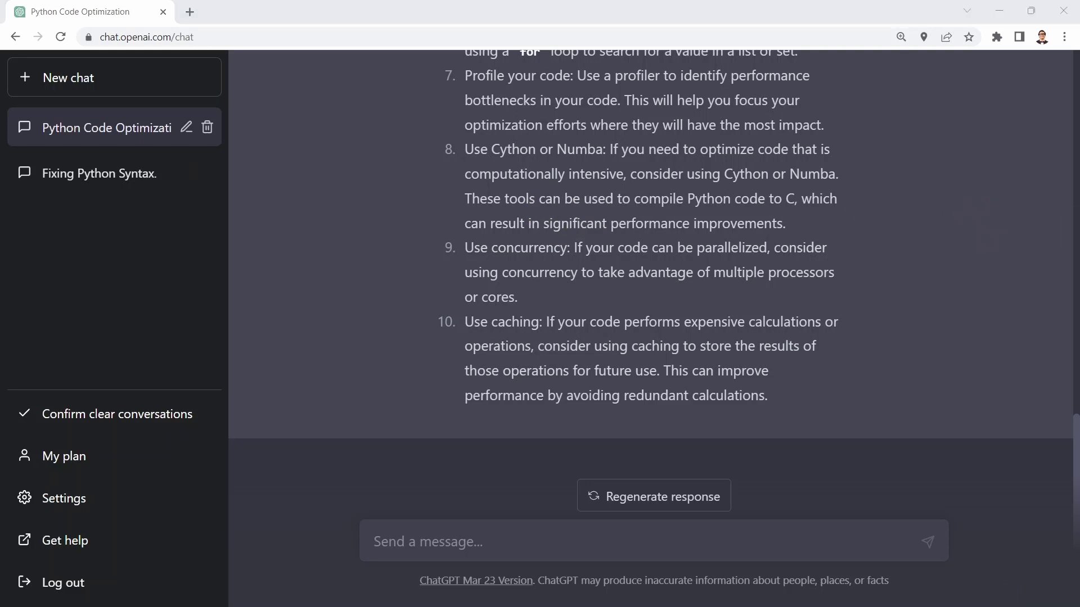
- Send the request to optimize the my_sum function, with the leading '2. ' removed
left_click(460, 539)
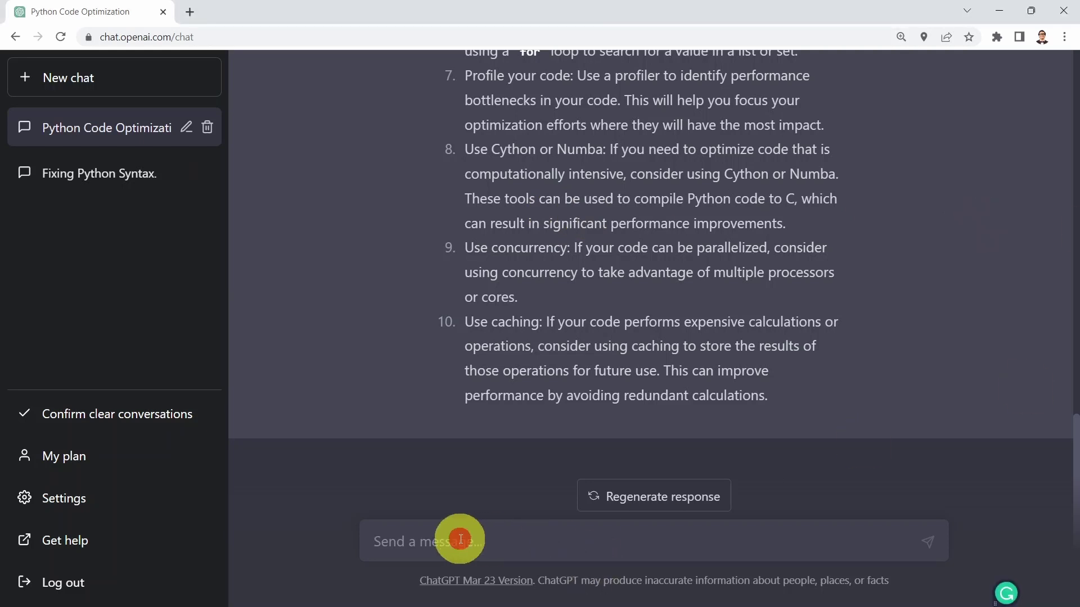
type("2. Can you optimize this python code? def my_sum(x, y):     z = x + y     return z")
left_click_drag(387, 458, 330, 457)
key("BackSpace")
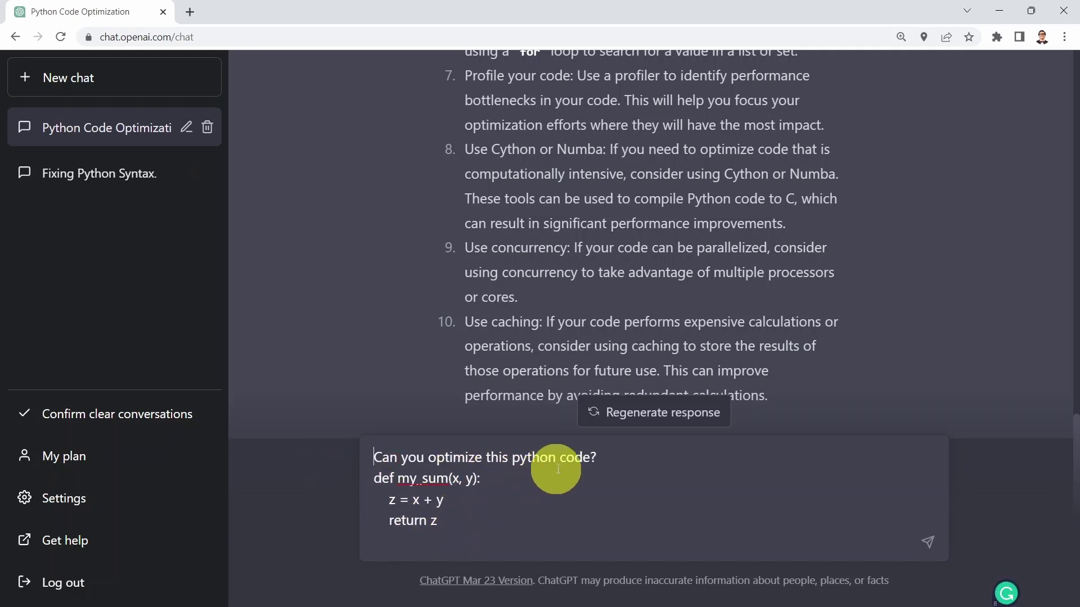
left_click(448, 542)
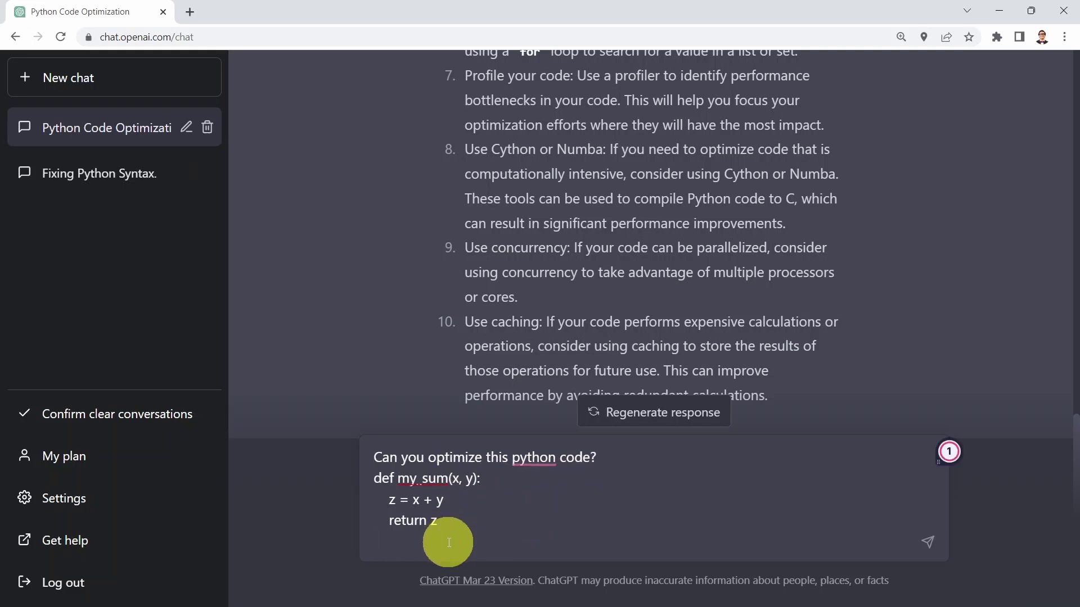
key("Return")
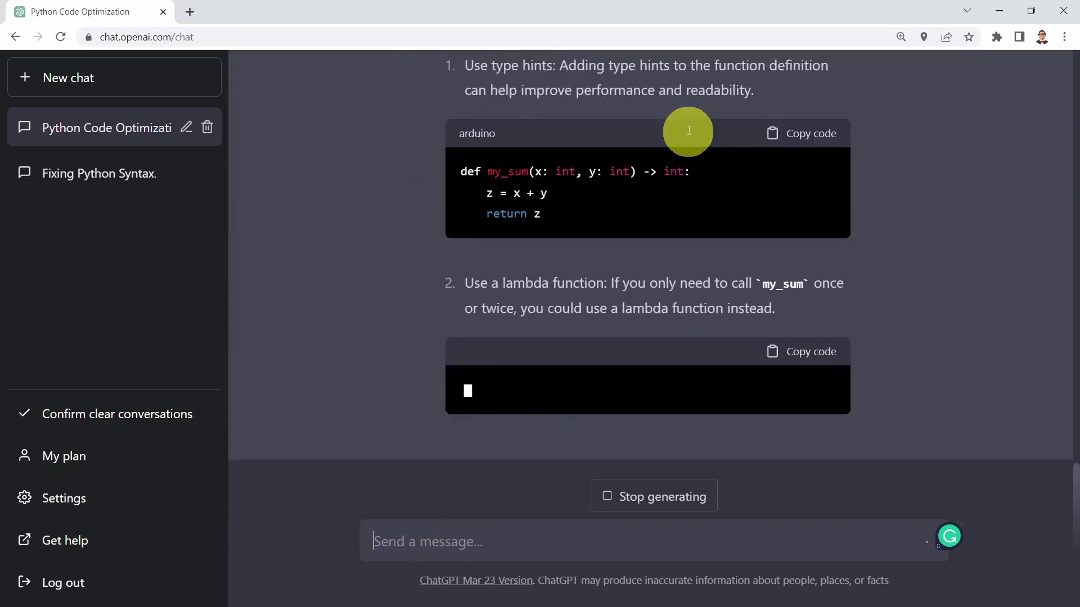
- Read the suggestions for type hints, a lambda, and result = x + y
scroll(599, 255, "up", 3)
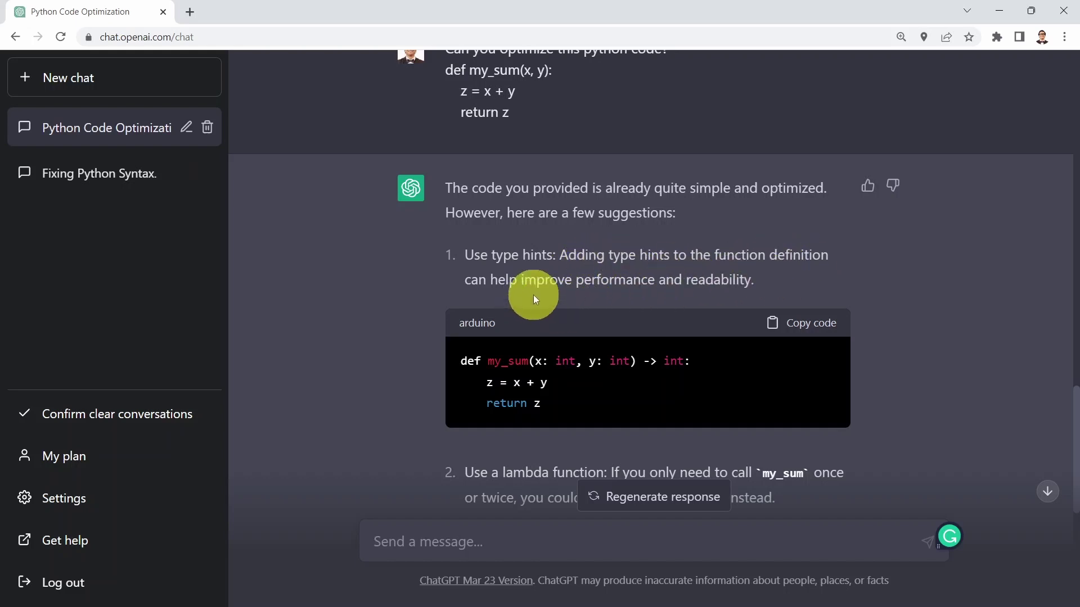
scroll(576, 290, "down", 3)
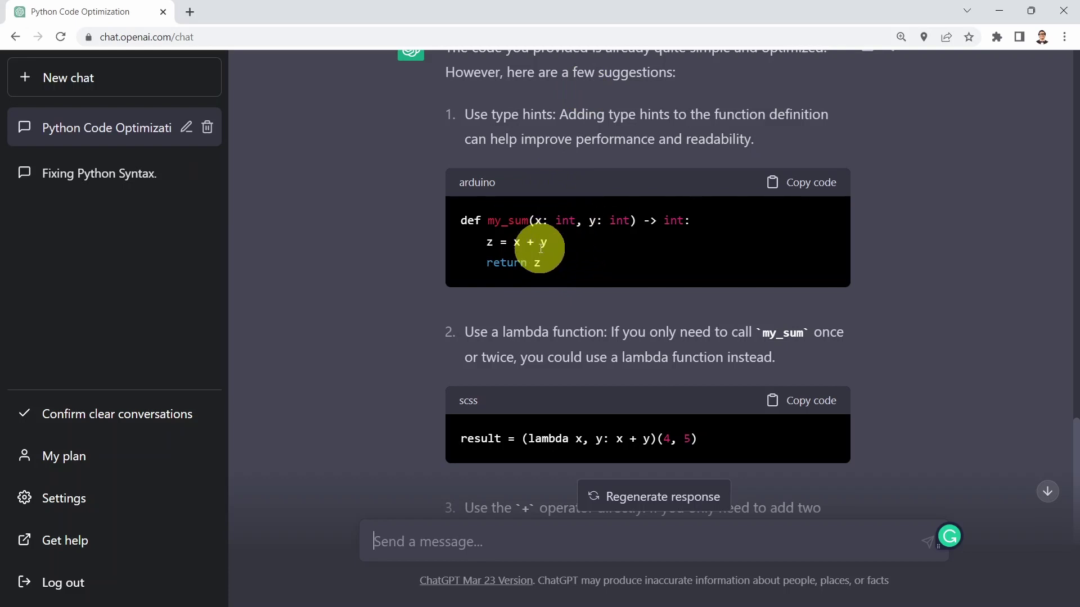
scroll(565, 292, "down", 1)
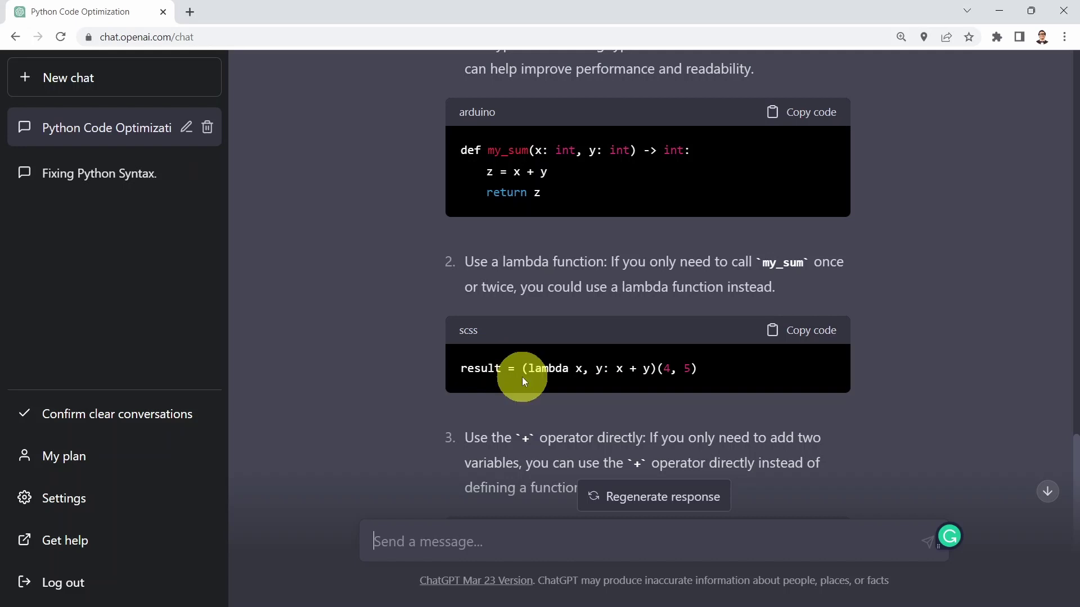
scroll(549, 355, "down", 4)
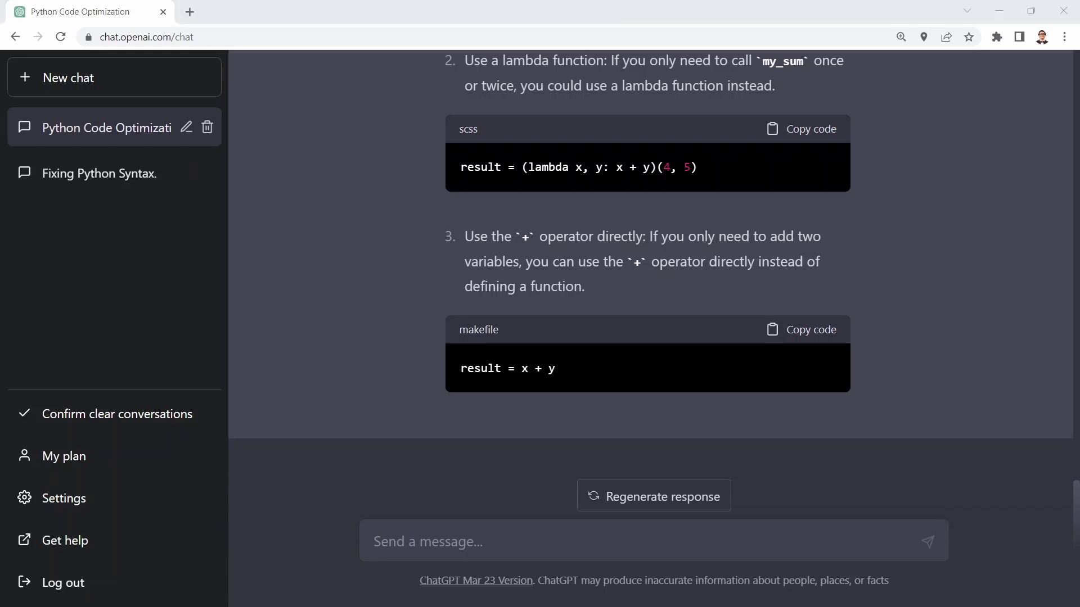
- Send the request for a better answer, with the leading '3. ' removed
left_click(458, 539)
type("3. Can you try again and give me a better answer?")
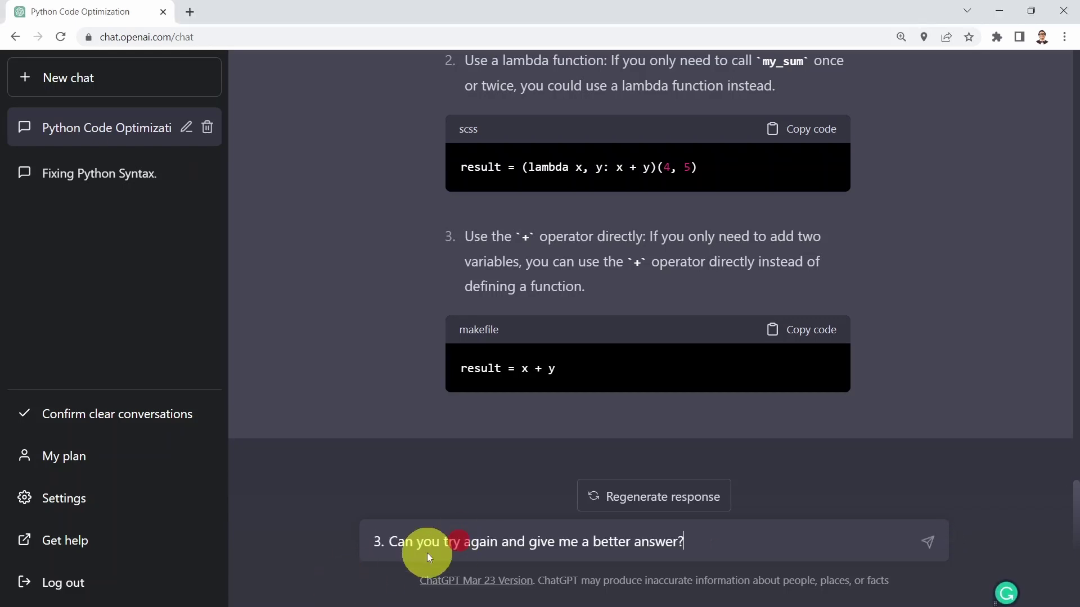
left_click_drag(391, 541, 337, 540)
key("BackSpace")
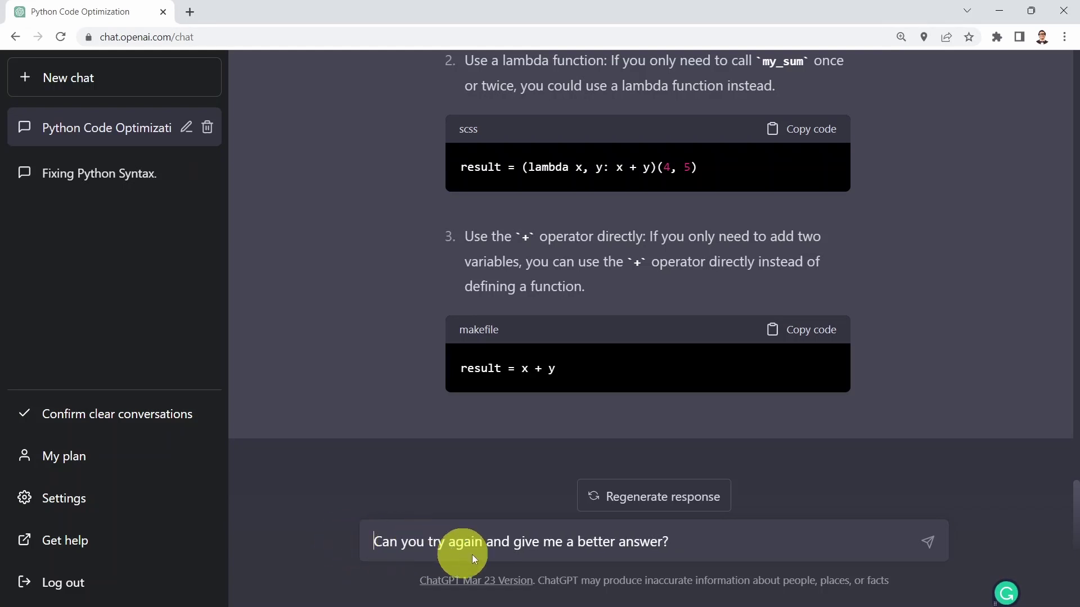
key("Return")
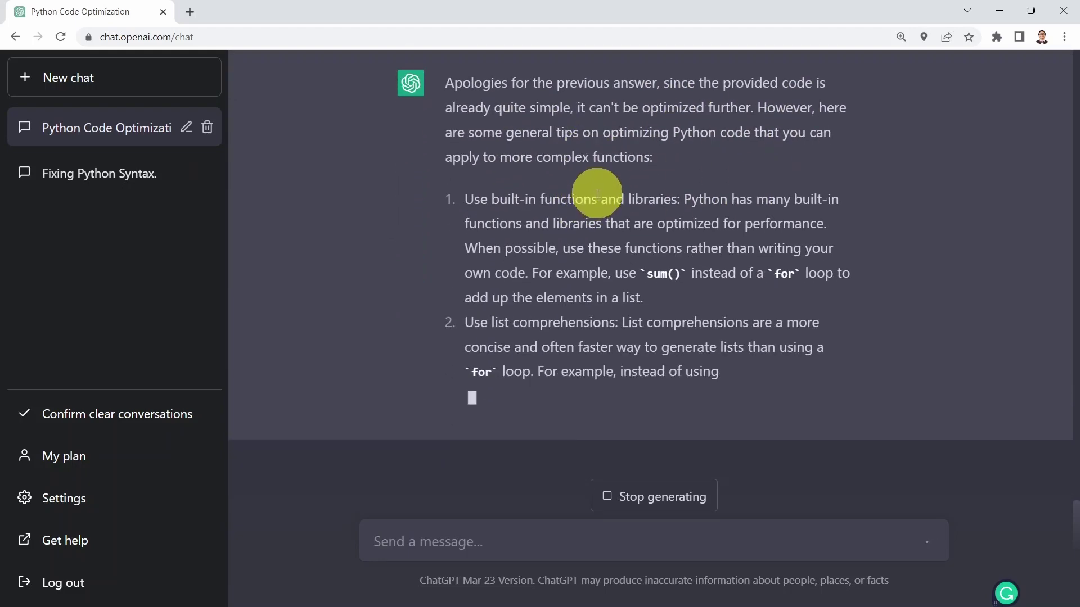
- Read the revised ten-tip list through profiling, Cython or Numba, concurrency and caching
scroll(607, 188, "up", 3)
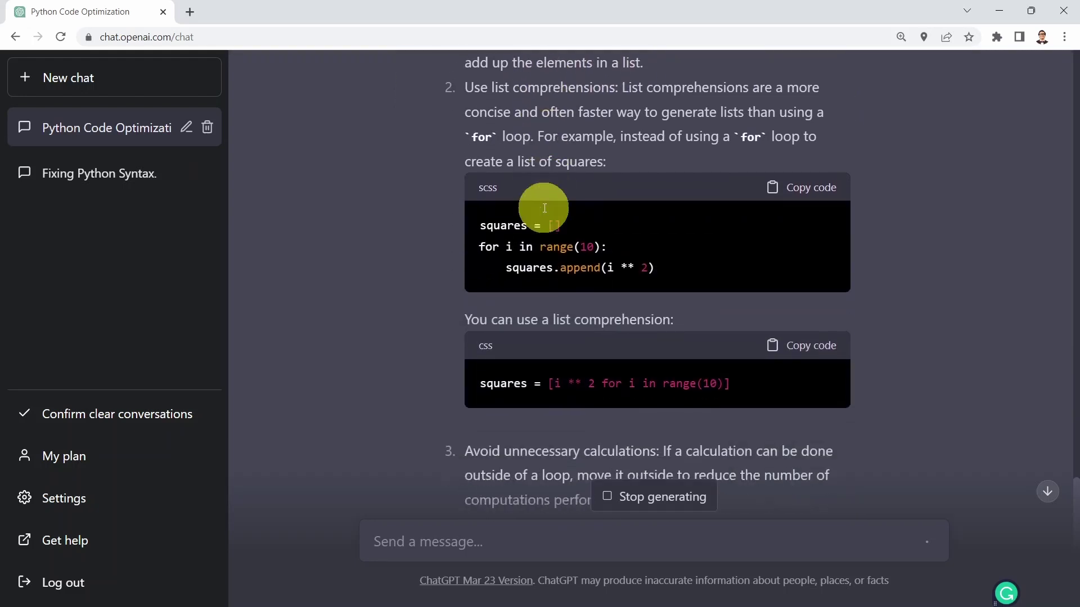
scroll(547, 290, "down", 2)
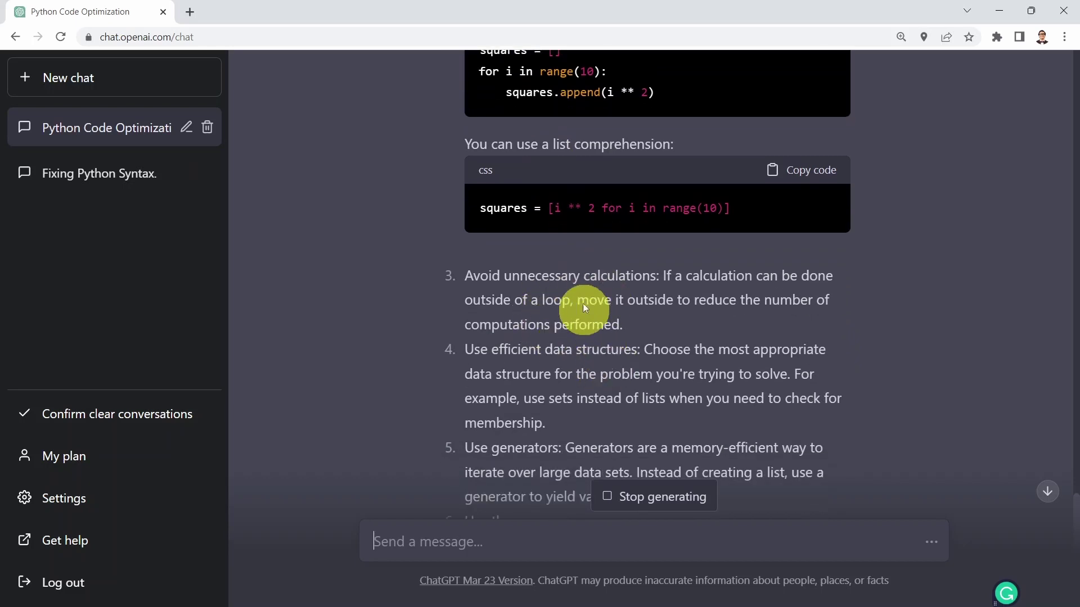
scroll(573, 318, "down", 1)
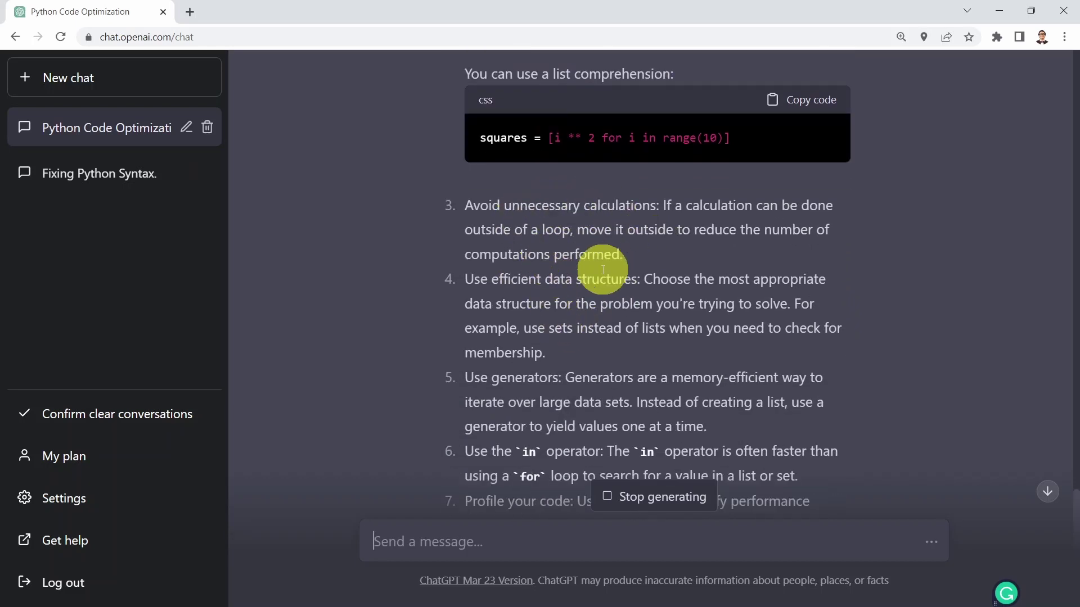
scroll(596, 265, "down", 3)
scroll(599, 269, "down", 2)
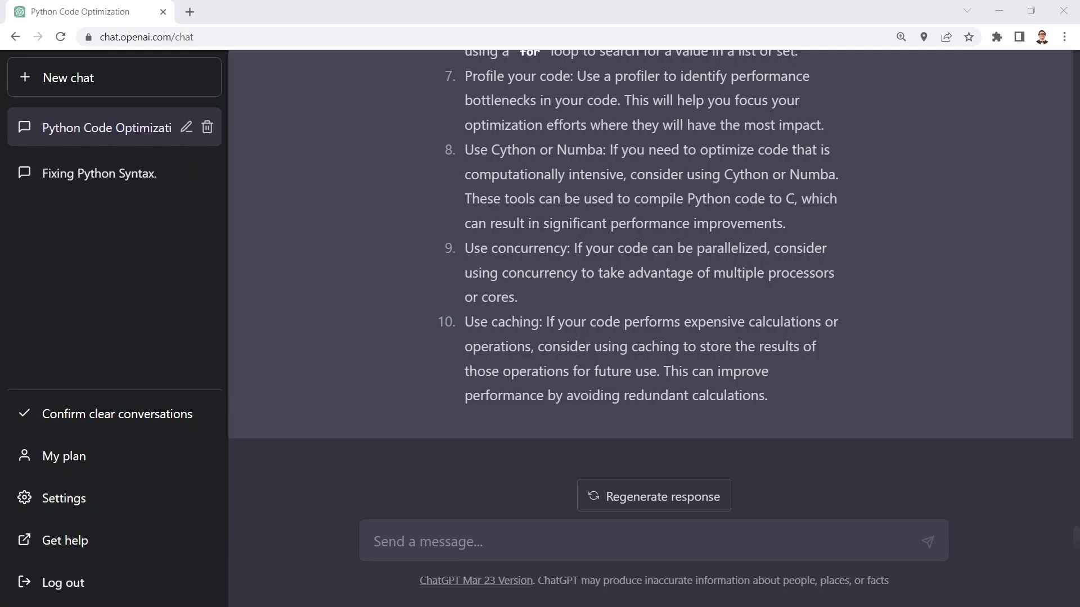
- Paste the XGBoost regression script with its question, strip the '4. ' numbering, and send it
left_click(566, 531)
key("ctrl+v")
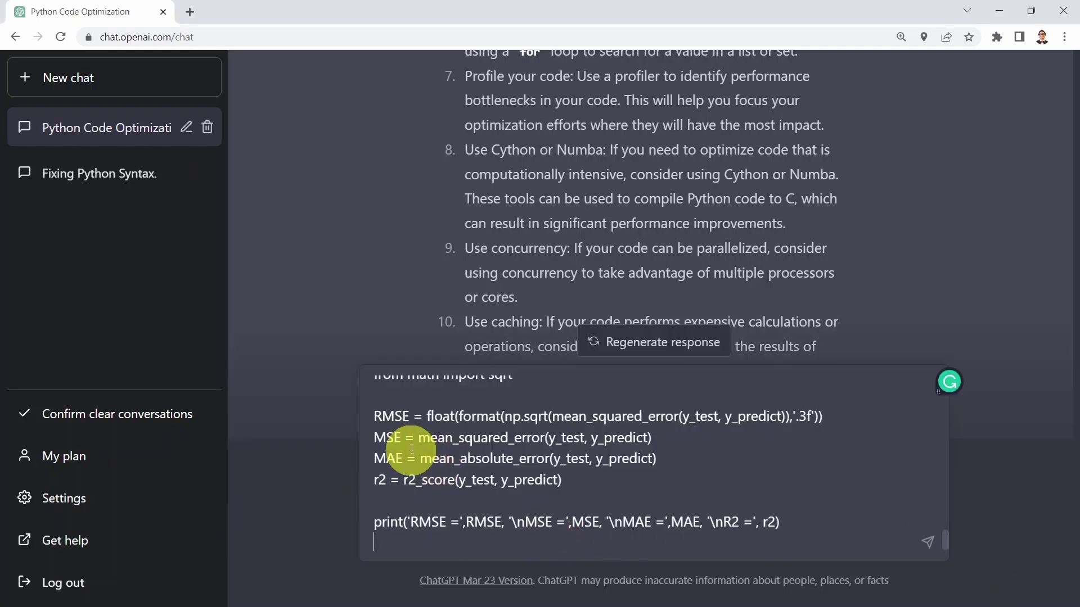
scroll(412, 449, "up", 10)
left_click(387, 388)
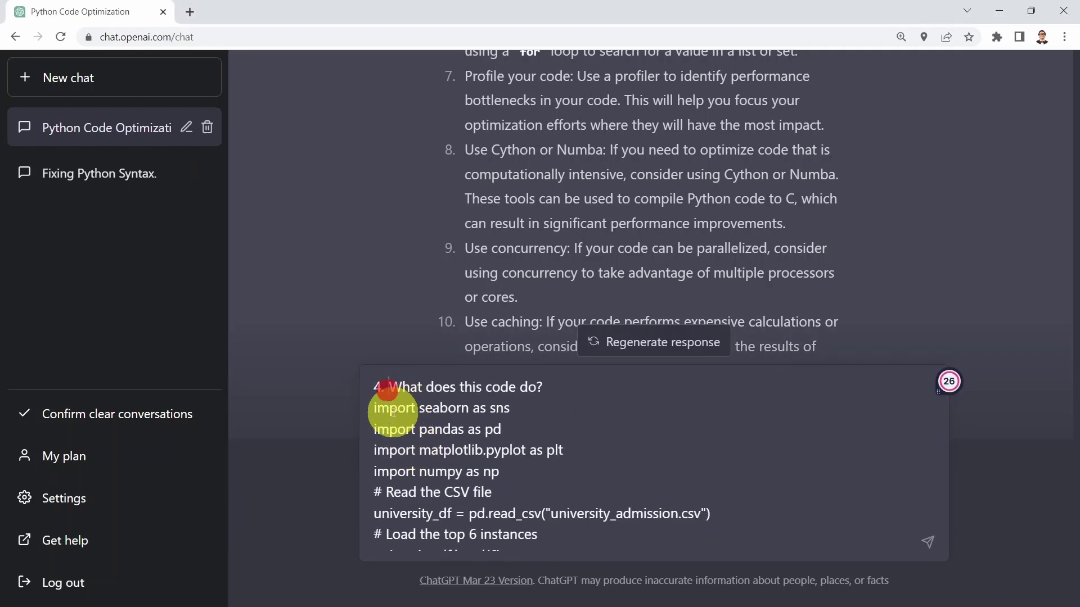
key("BackSpace")
key("BackSpace")
key("BackSpace")
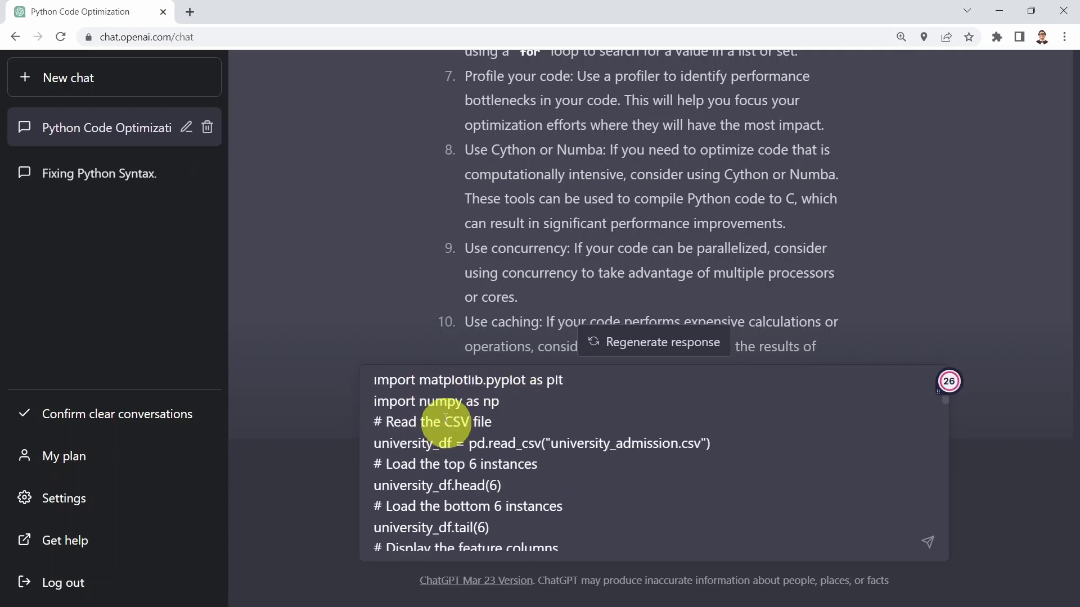
scroll(441, 406, "down", 6)
scroll(466, 432, "down", 10)
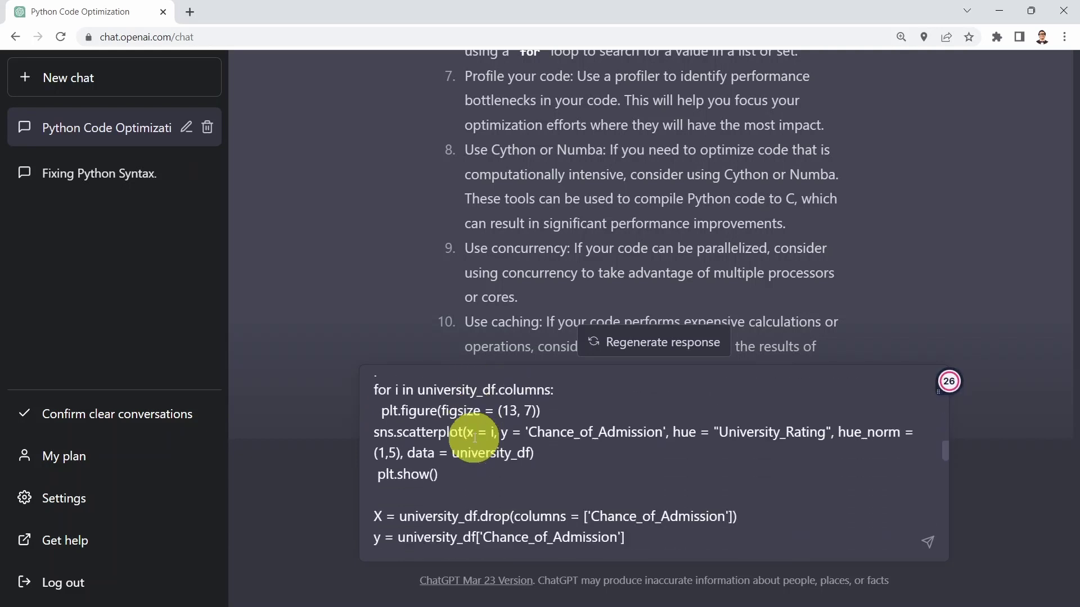
scroll(478, 436, "down", 5)
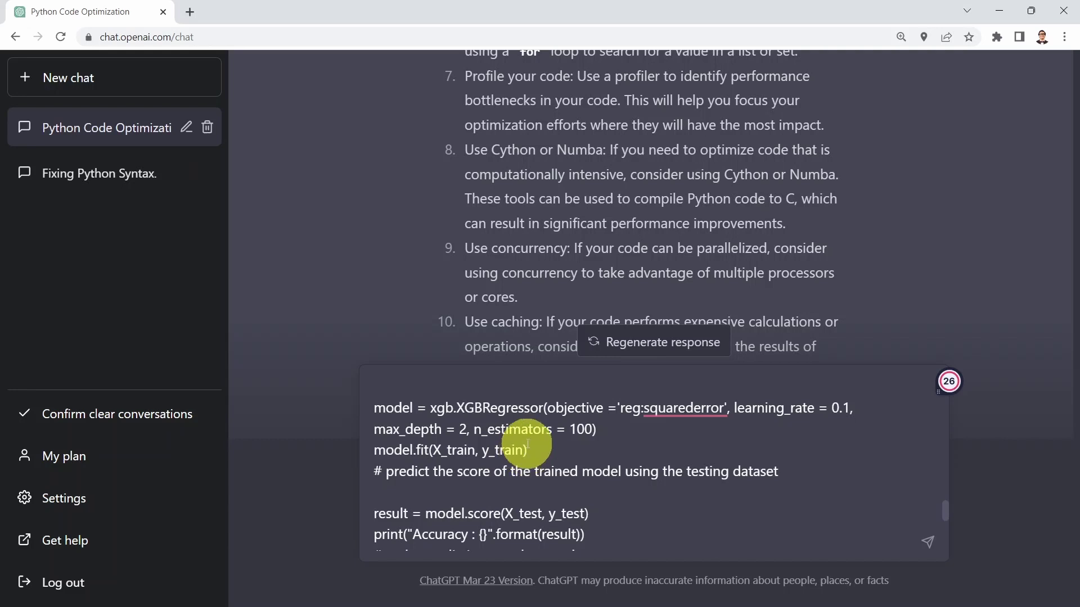
scroll(520, 451, "up", 3)
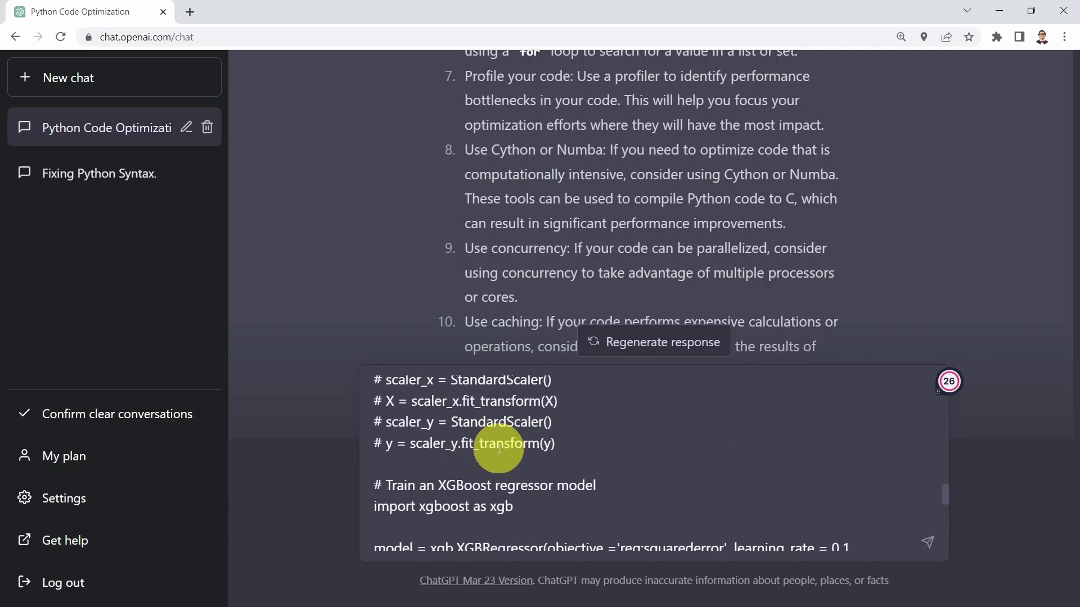
scroll(499, 448, "down", 5)
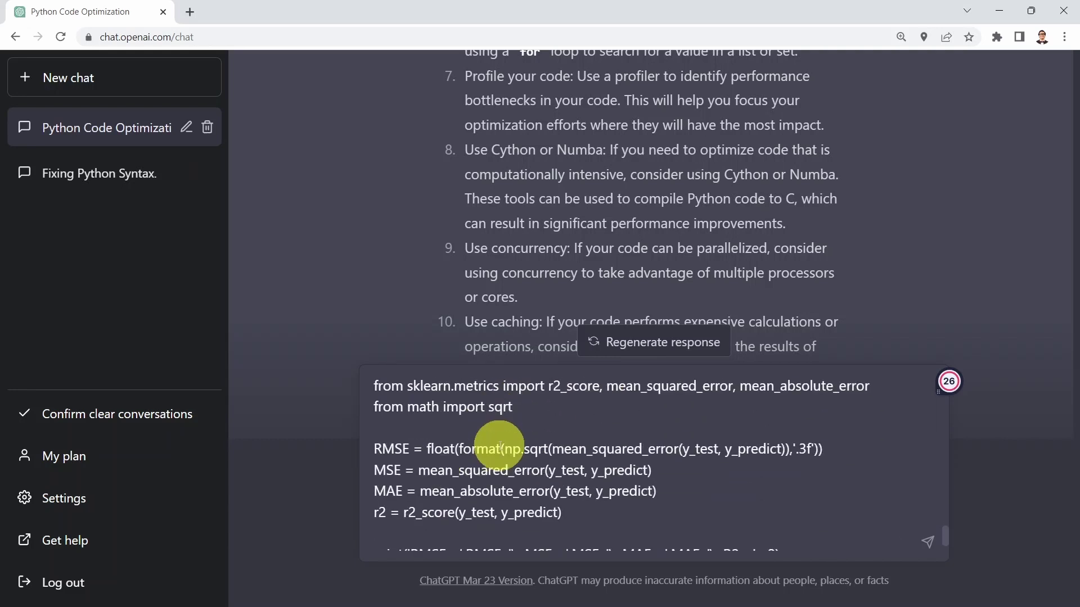
key("Return")
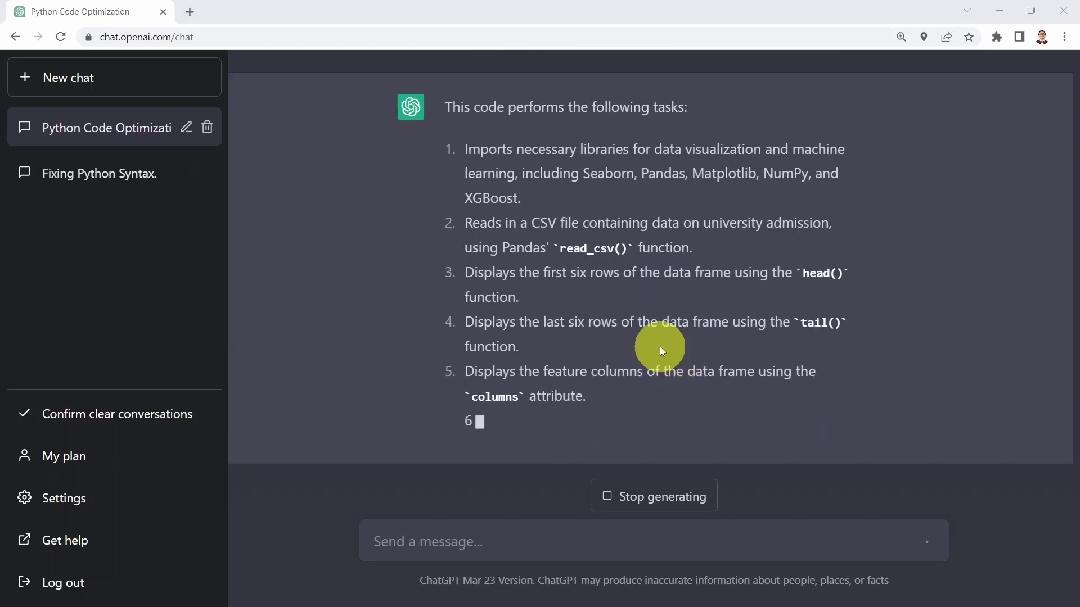
- Follow the 19-step script explanation down to displaying the evaluation metrics
scroll(635, 318, "up", 1)
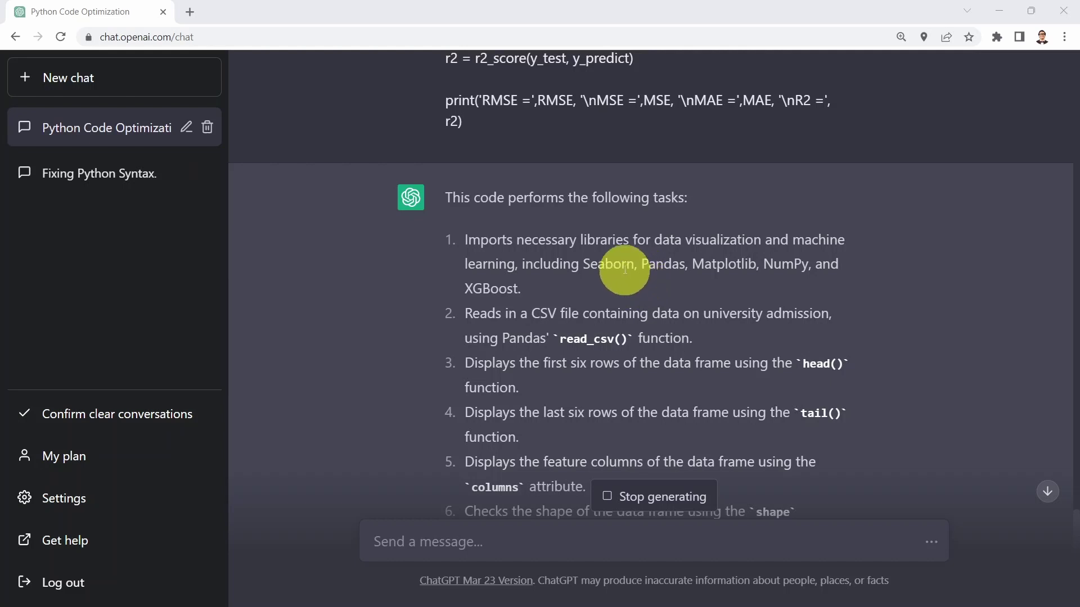
scroll(624, 269, "down", 1)
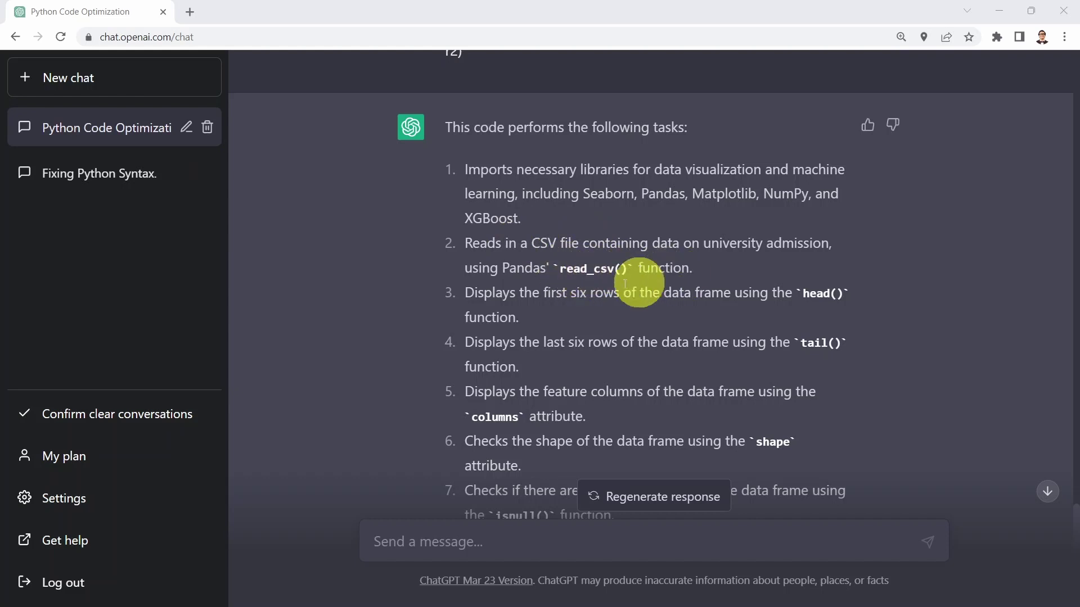
scroll(511, 284, "down", 1)
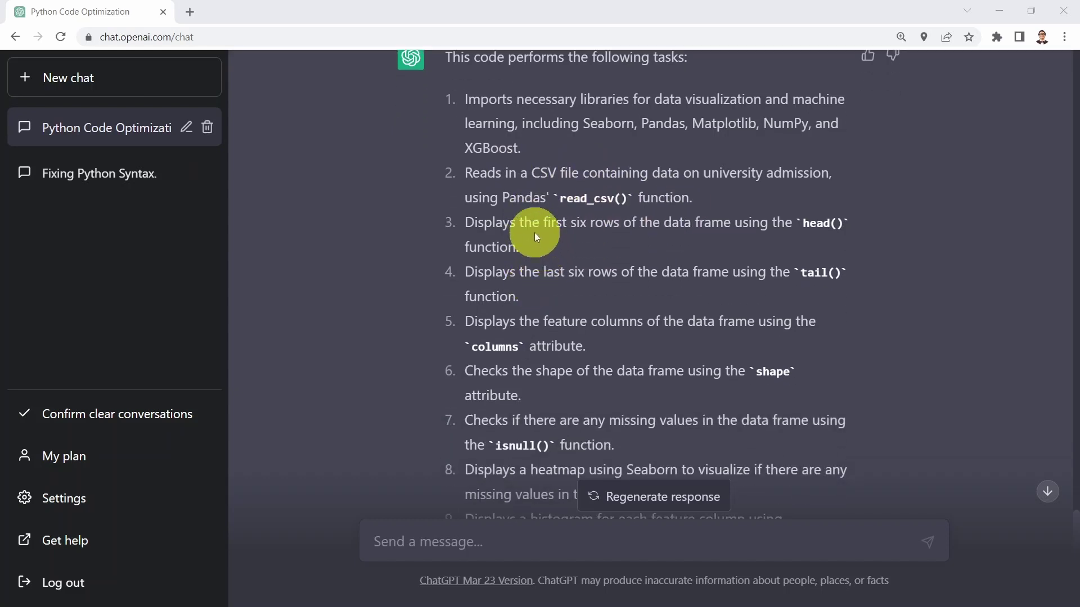
scroll(565, 267, "down", 1)
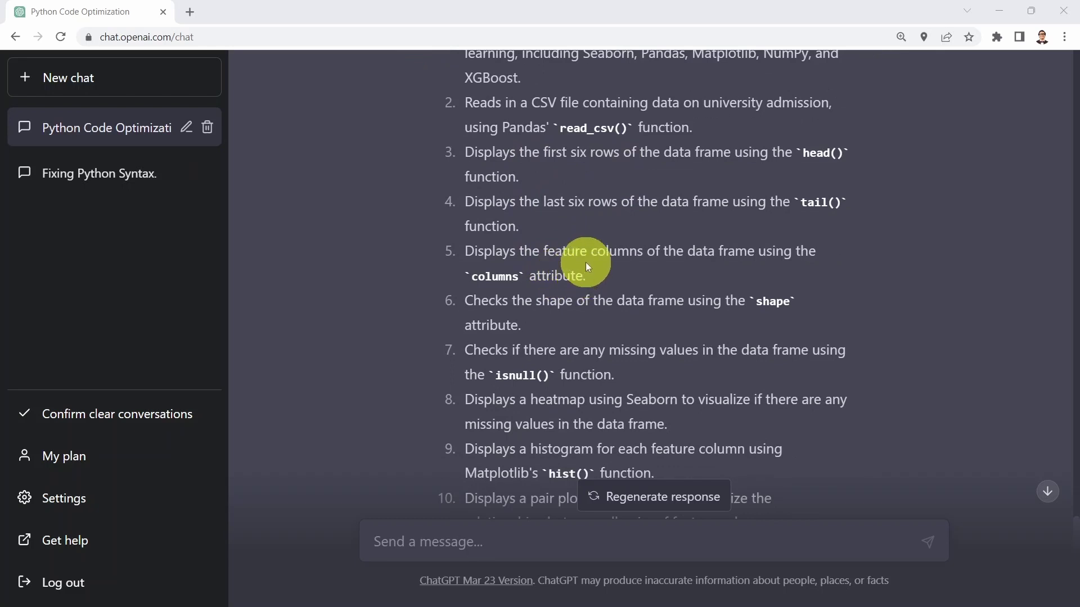
scroll(585, 265, "down", 1)
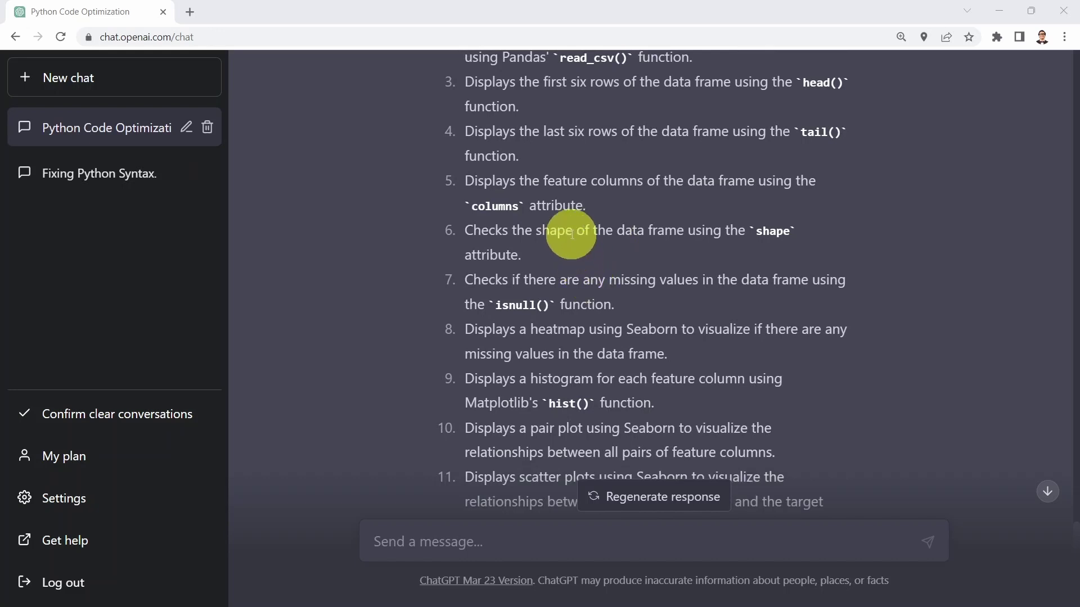
scroll(571, 233, "down", 1)
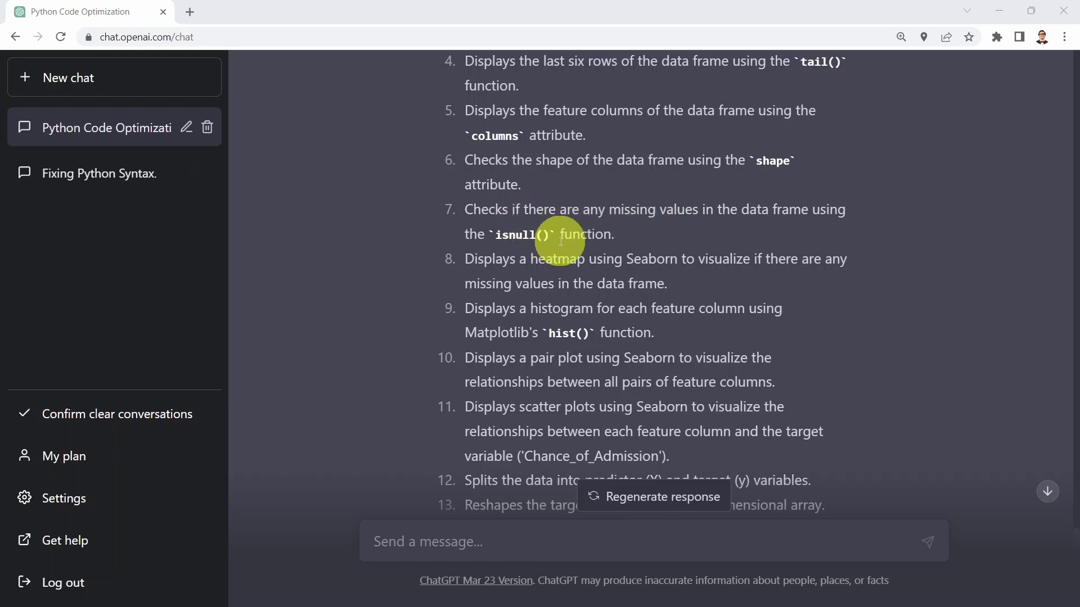
scroll(569, 243, "down", 1)
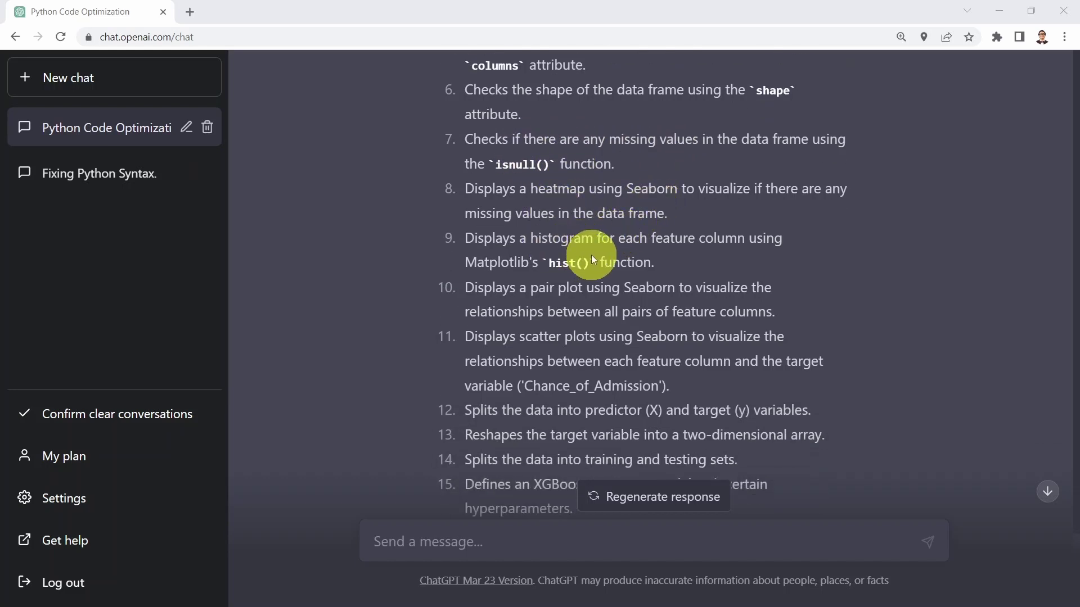
scroll(592, 260, "down", 1)
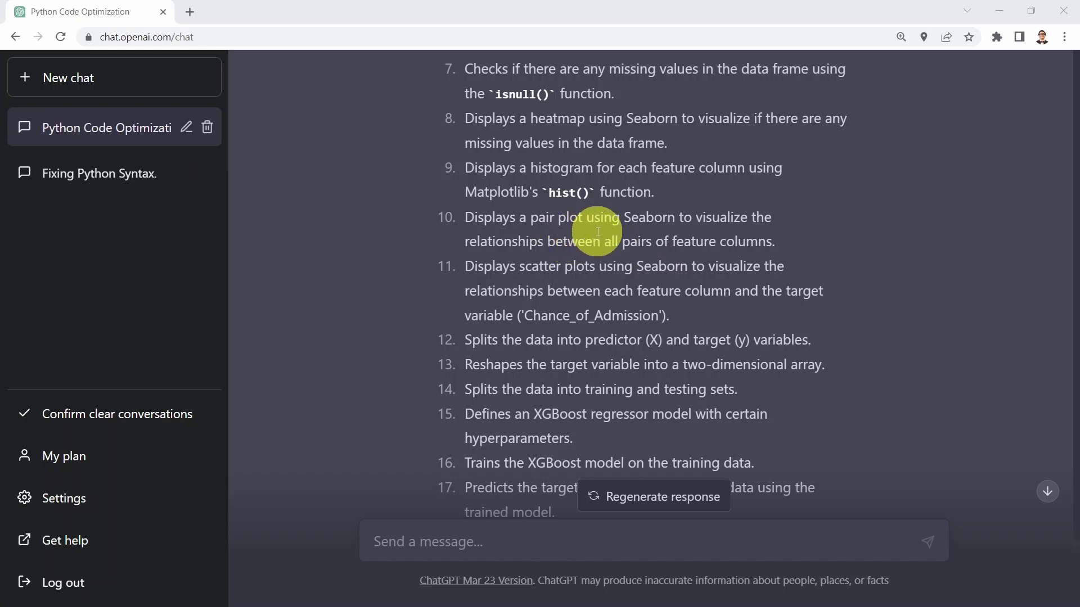
scroll(597, 232, "down", 1)
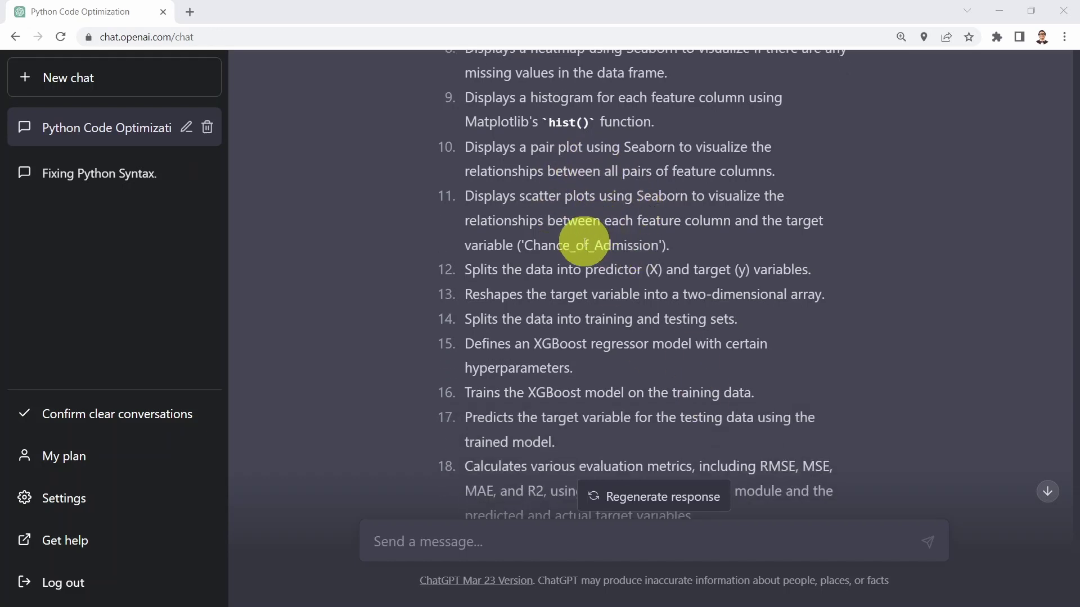
scroll(581, 245, "down", 1)
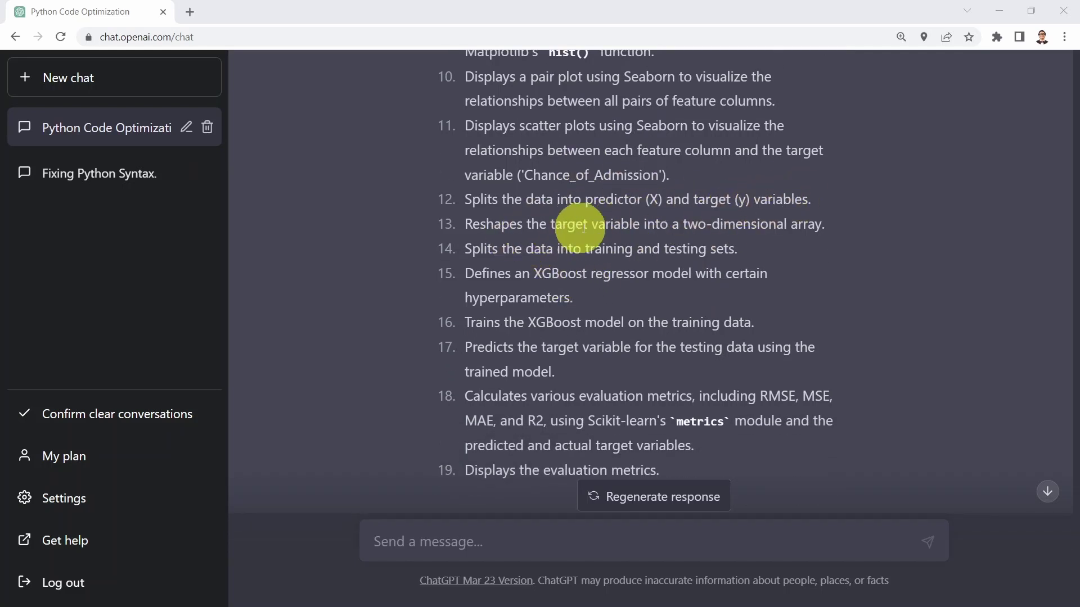
scroll(590, 240, "down", 1)
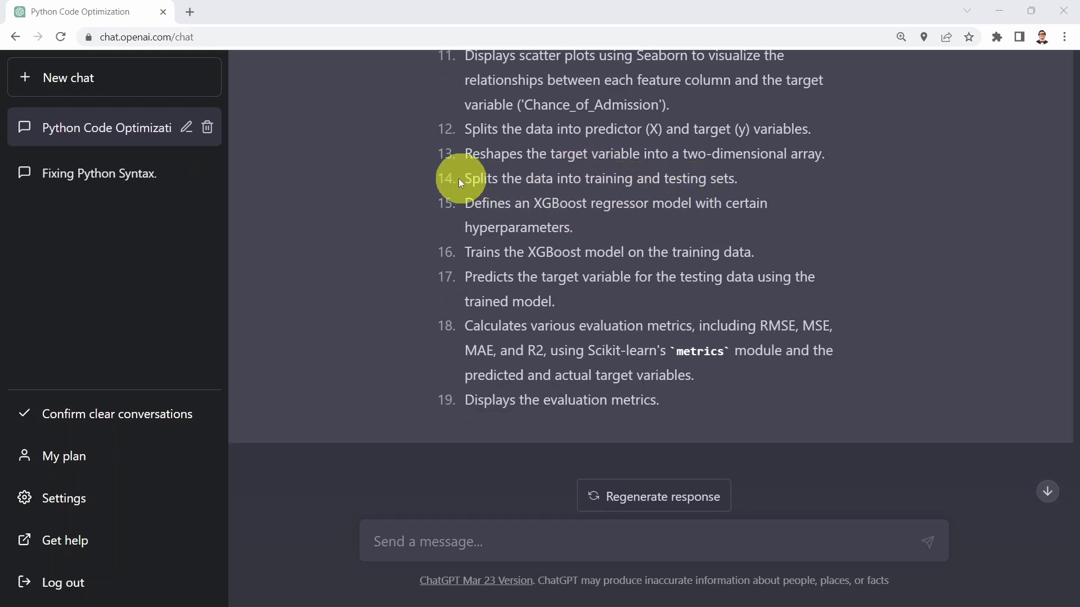
left_click_drag(466, 178, 740, 178)
left_click(646, 204)
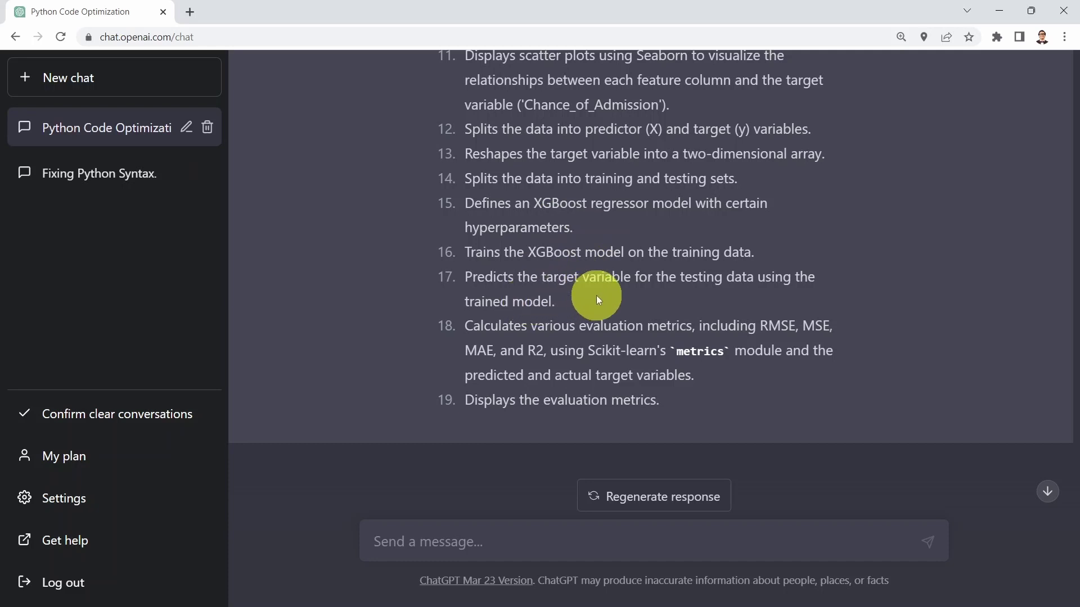
scroll(596, 296, "down", 1)
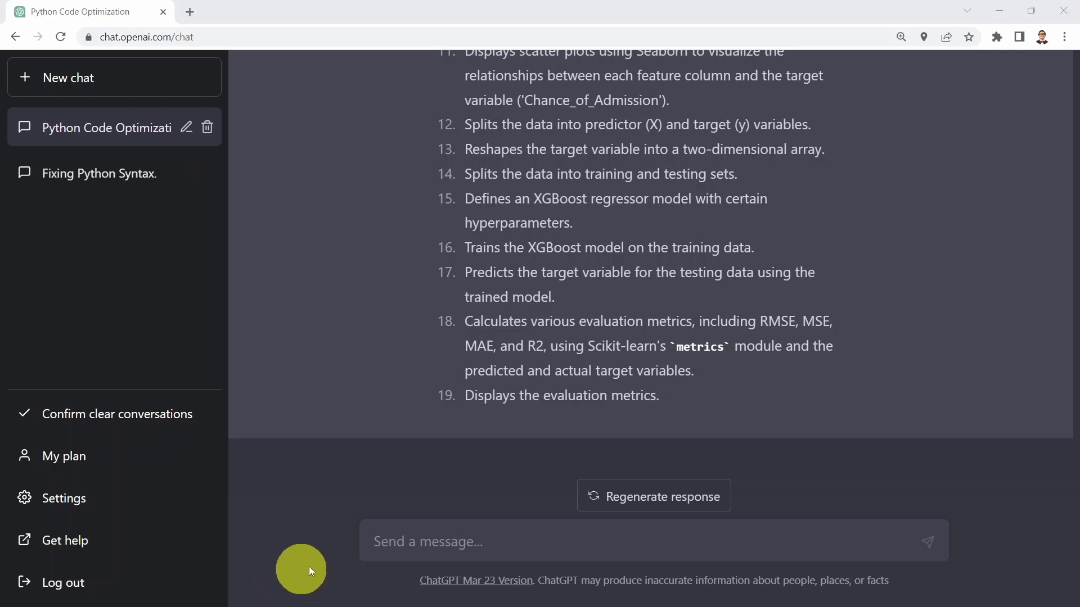
- Ask whether the script can be optimized, with the leading '5. ' removed
left_click(445, 540)
type("5. Can you optimize it?")
left_click_drag(391, 541, 345, 541)
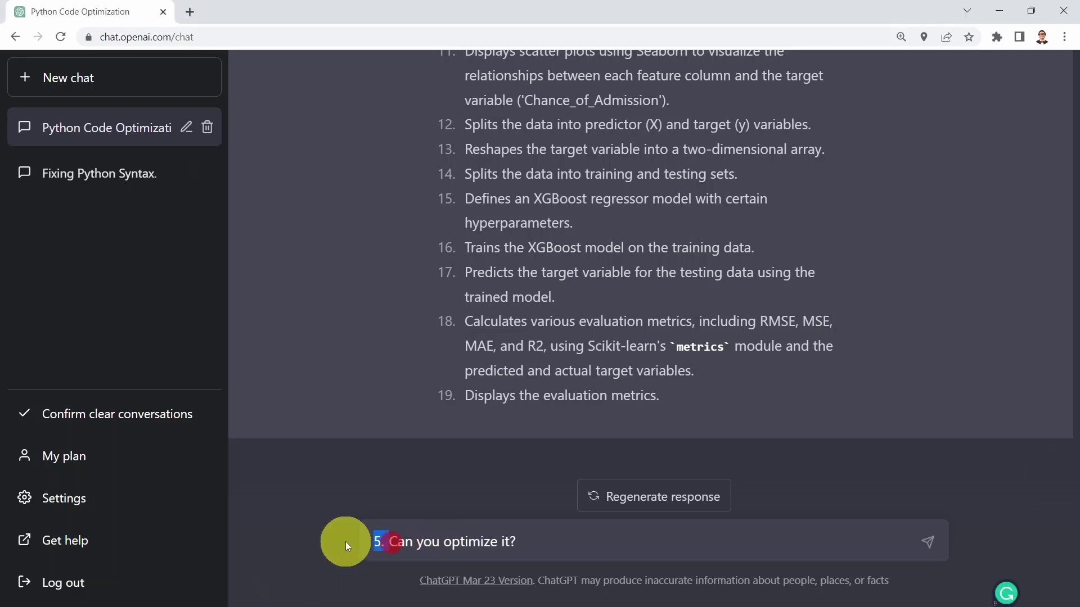
key("BackSpace")
key("Return")
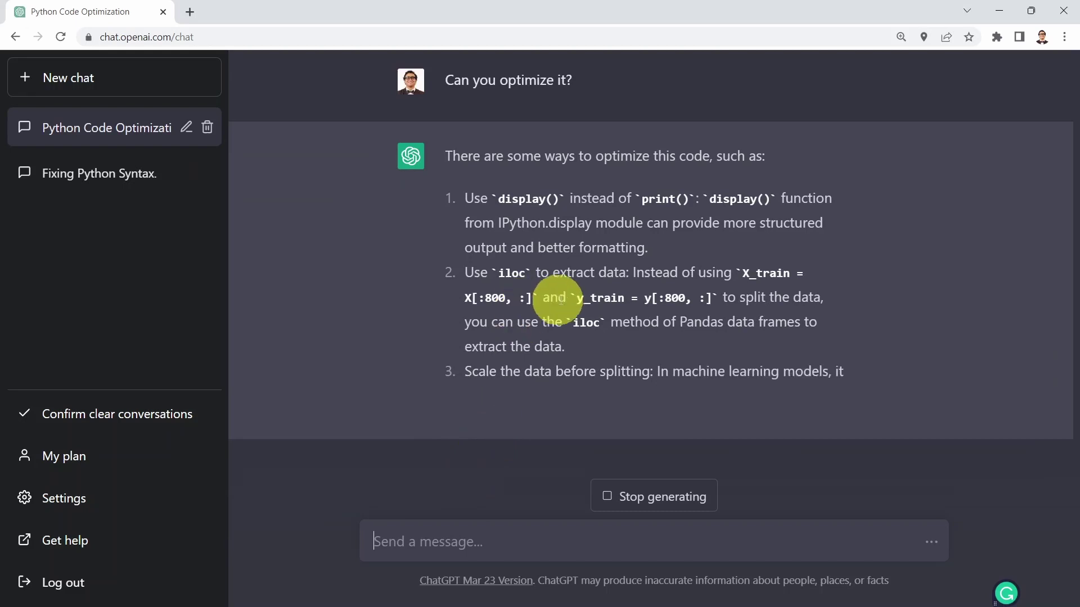
- Read the iloc, scaling-before-splitting and GridSearchCV suggestions and the optimized code
scroll(607, 305, "up", 1)
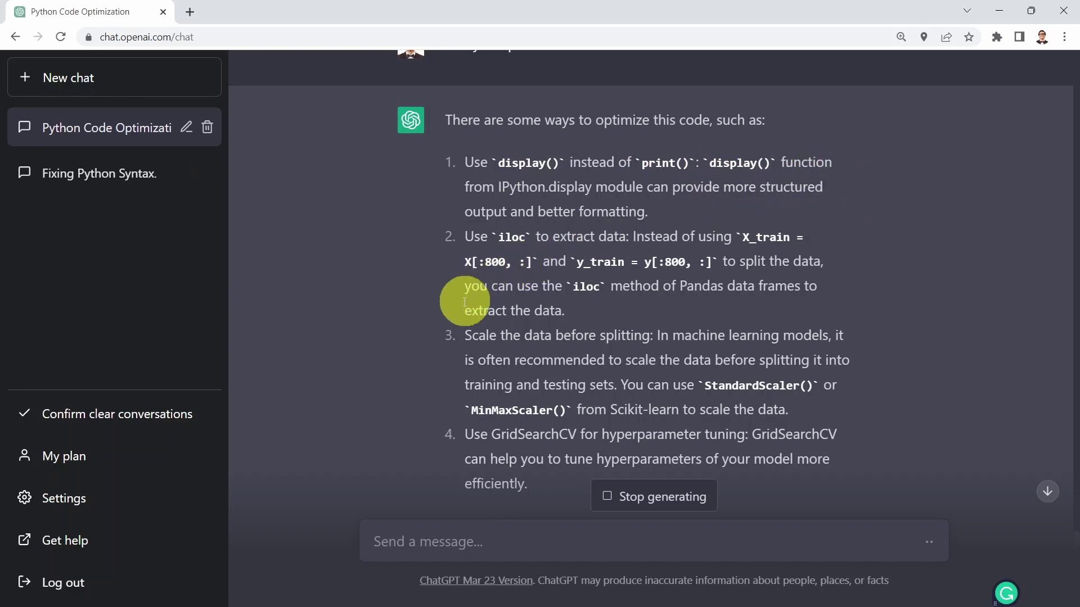
scroll(427, 331, "down", 1)
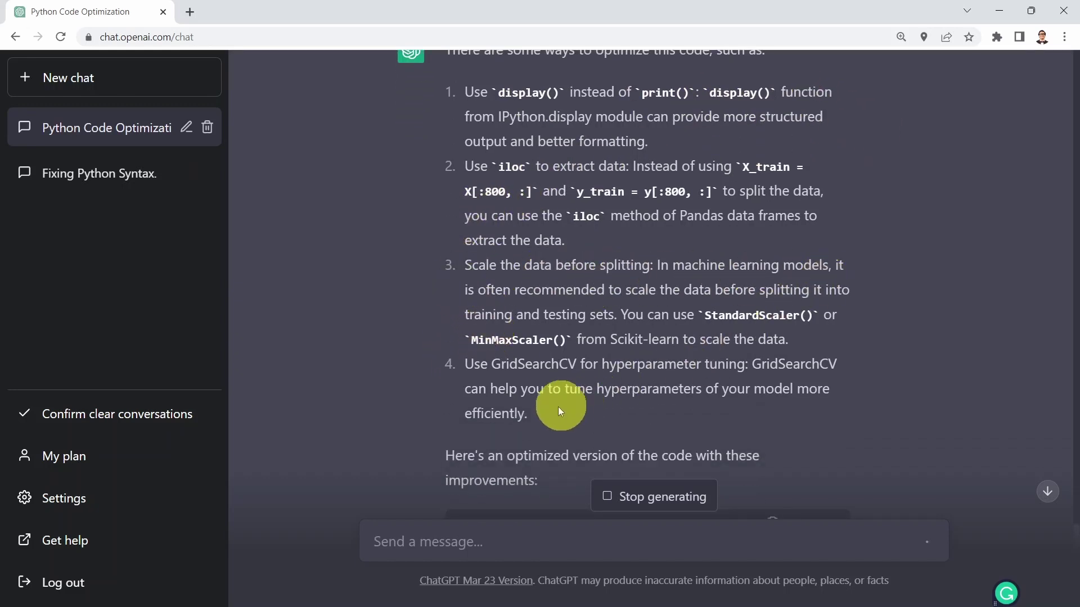
scroll(514, 371, "down", 1)
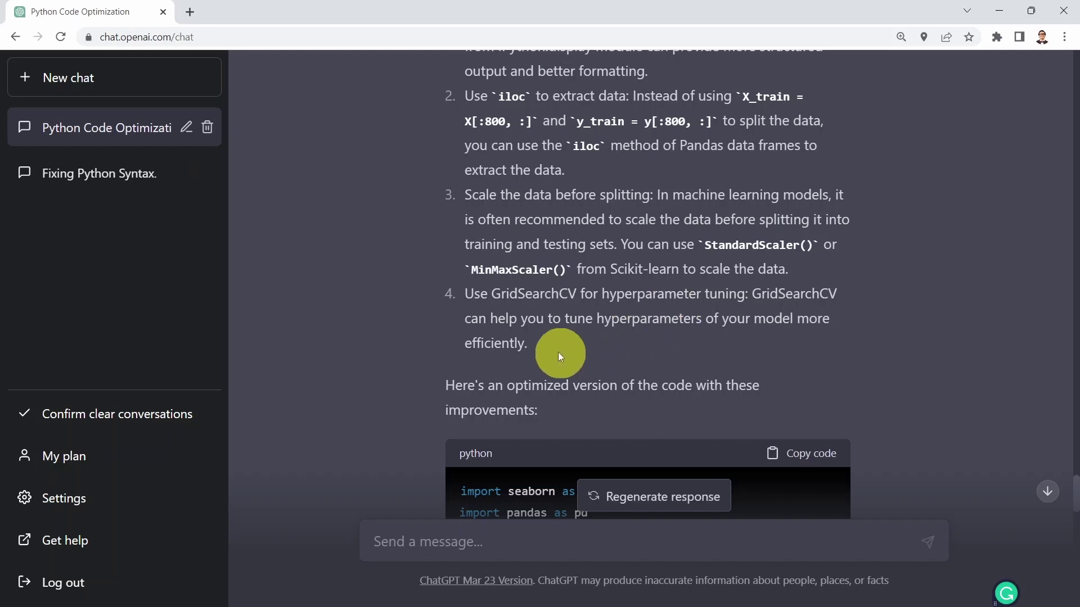
- Review the optimized script's display(), StandardScaler and GridSearchCV code, highlighting the IPython.display import line
left_click_drag(548, 349, 450, 296)
left_click(559, 367)
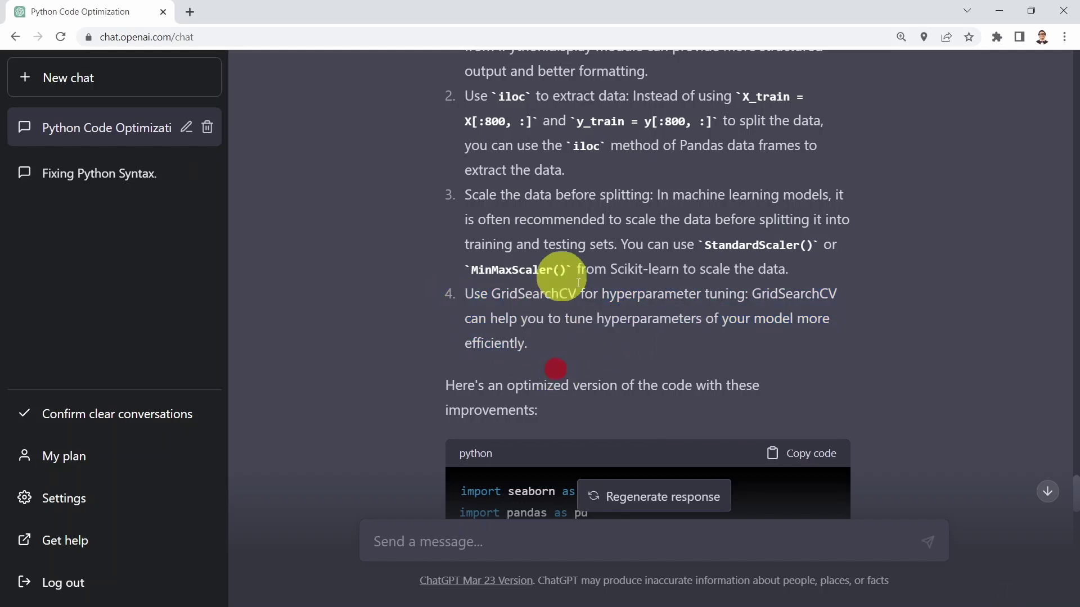
scroll(470, 261, "down", 7)
scroll(467, 263, "down", 15)
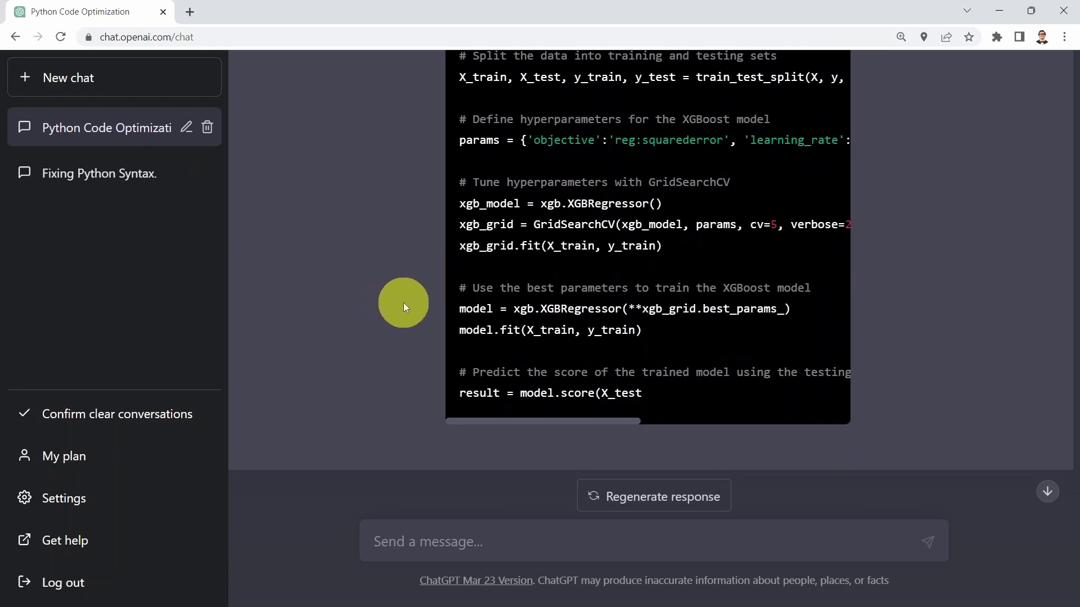
scroll(482, 204, "up", 3)
scroll(537, 213, "up", 4)
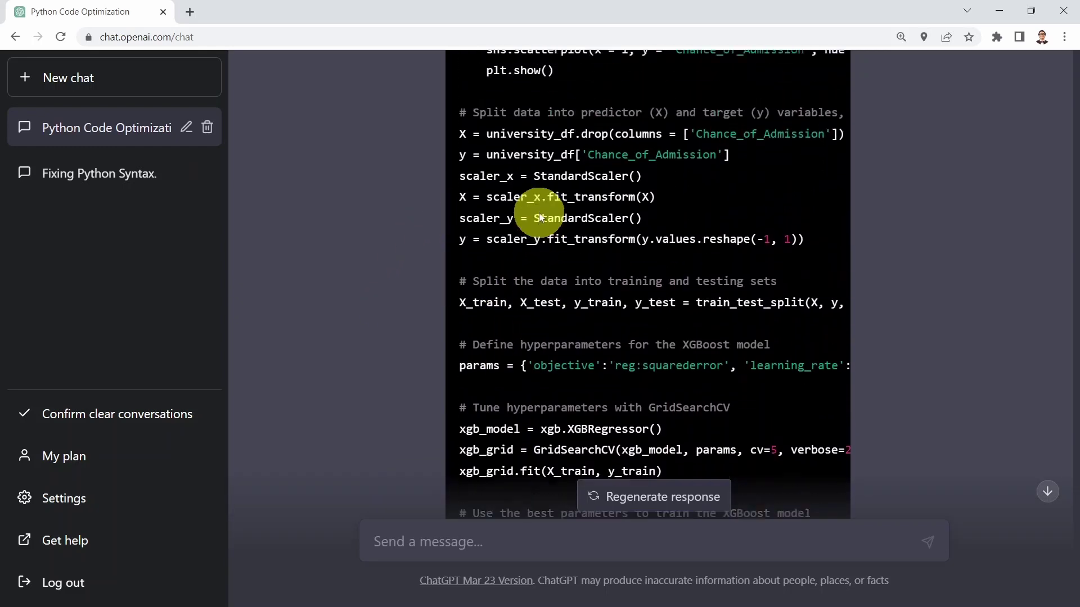
scroll(573, 200, "up", 5)
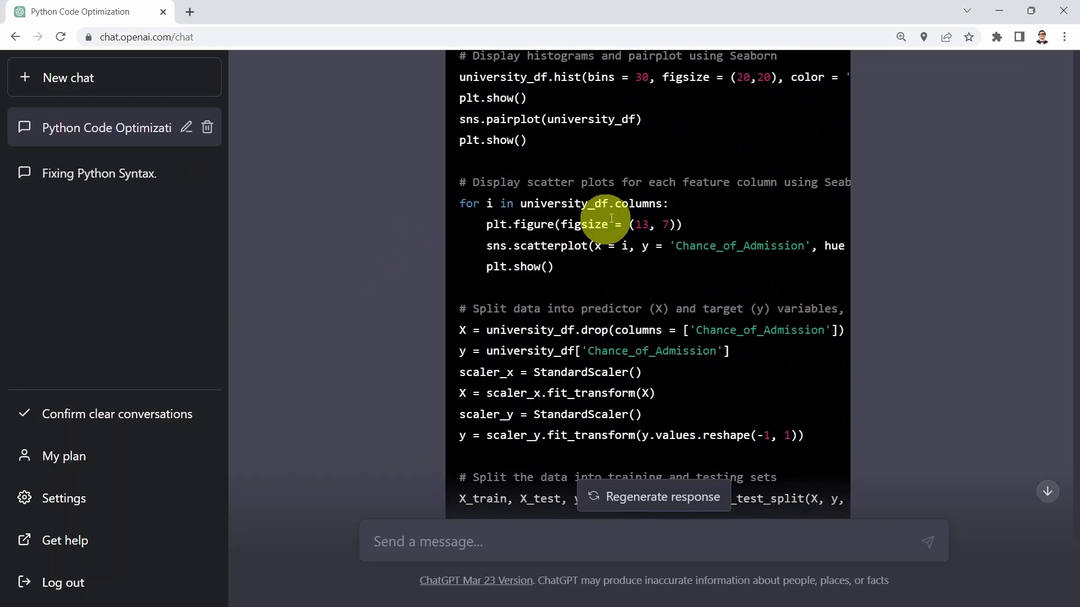
scroll(667, 249, "up", 2)
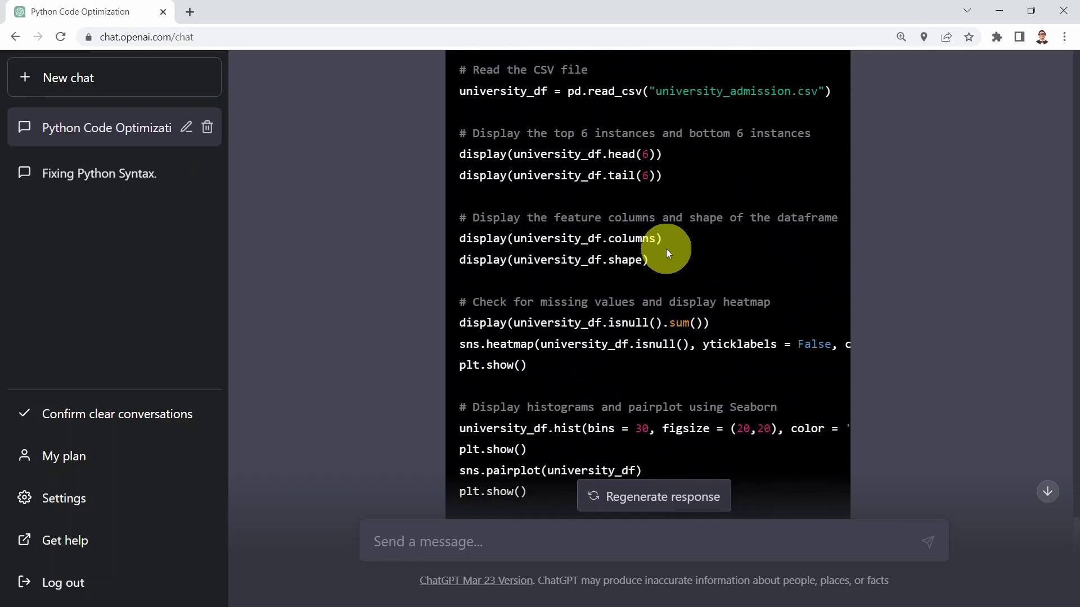
scroll(663, 248, "down", 12)
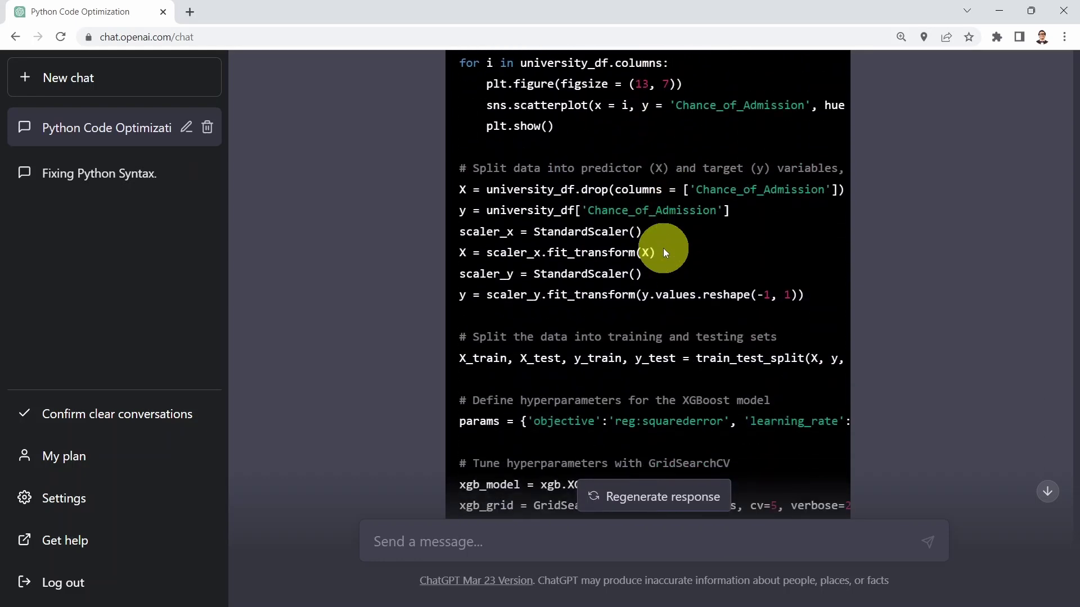
scroll(663, 248, "down", 2)
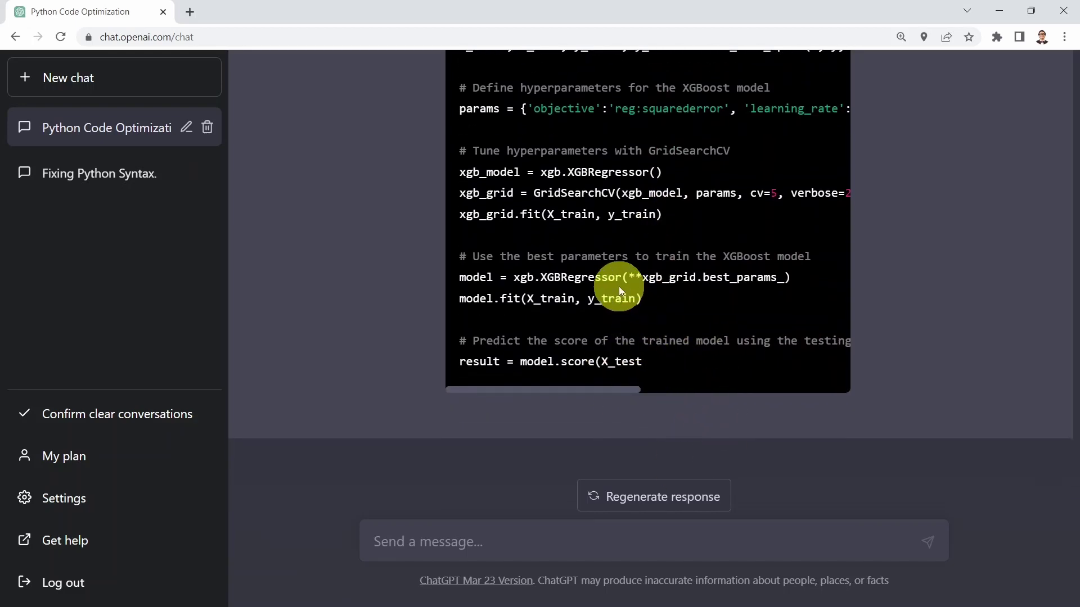
scroll(618, 286, "up", 10)
scroll(619, 285, "up", 8)
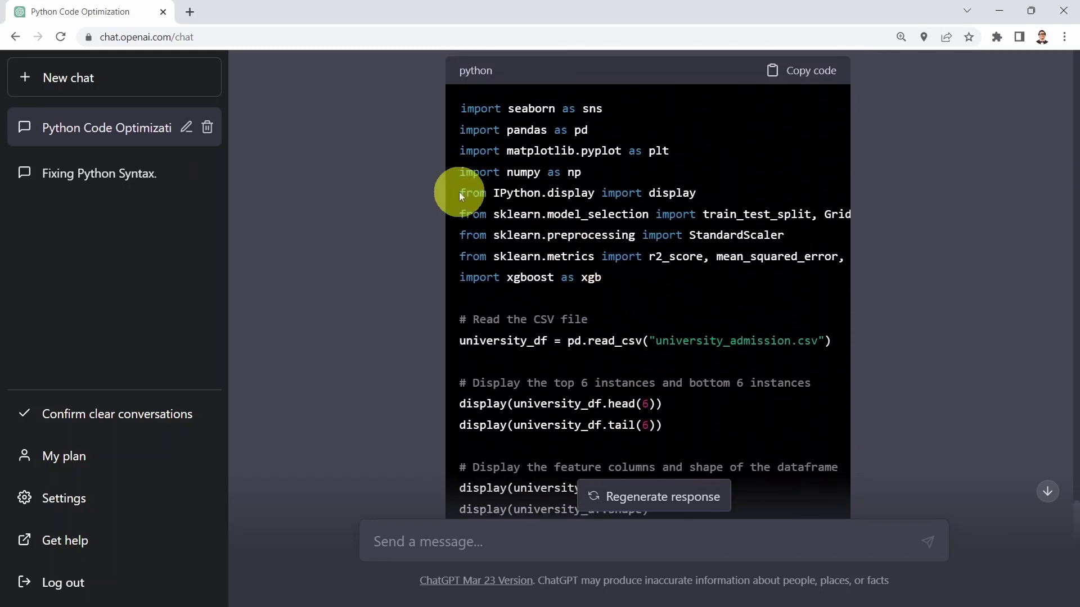
left_click_drag(460, 192, 712, 191)
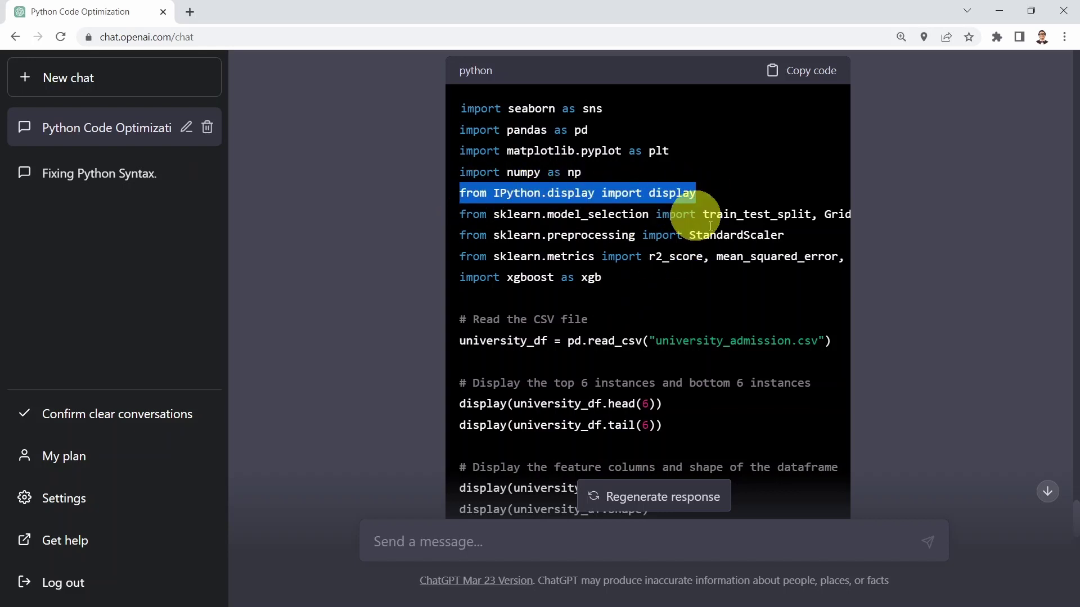